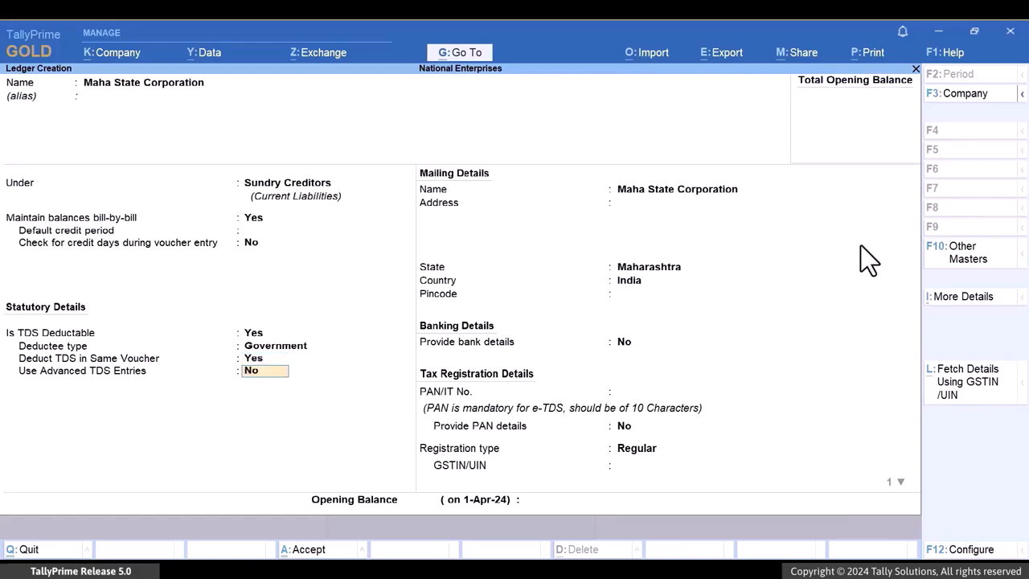
Step: Enable advanced TDS entries for the Maha State Corporation ledger and turn on Set/Alter Zero / Lower Deduction
text(yes)
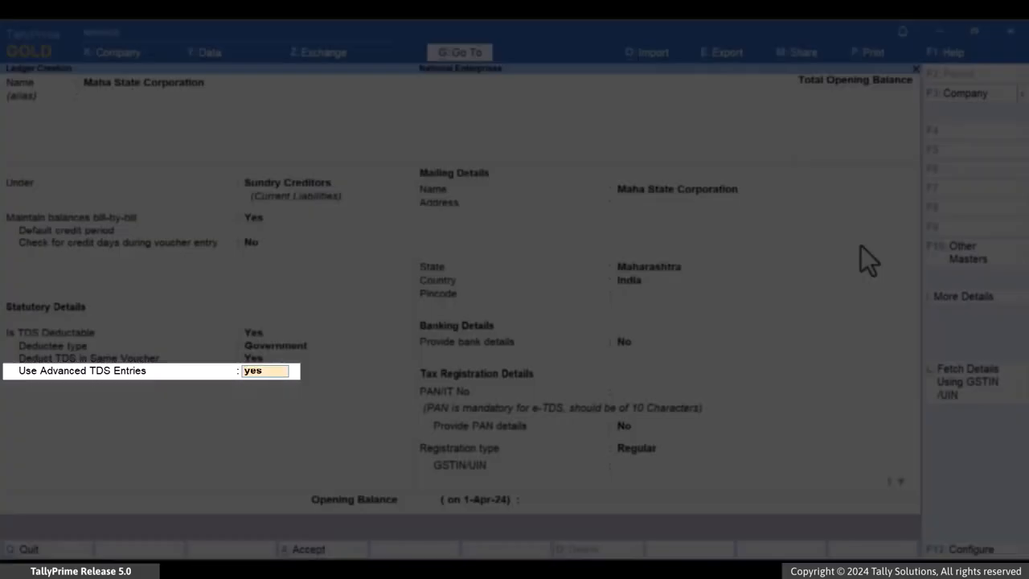
key(Return)
key(Return)
key(Return)
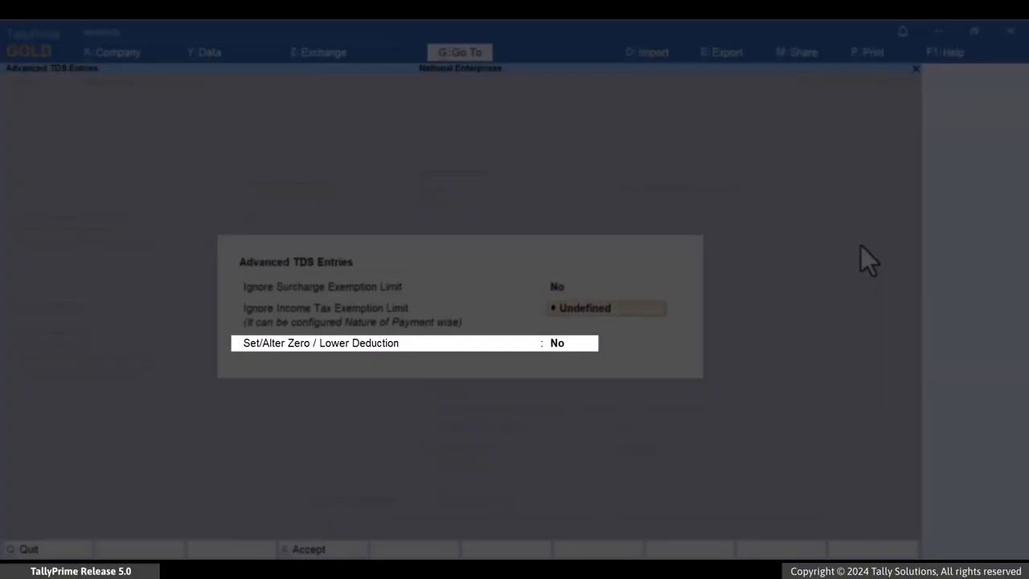
text(yes)
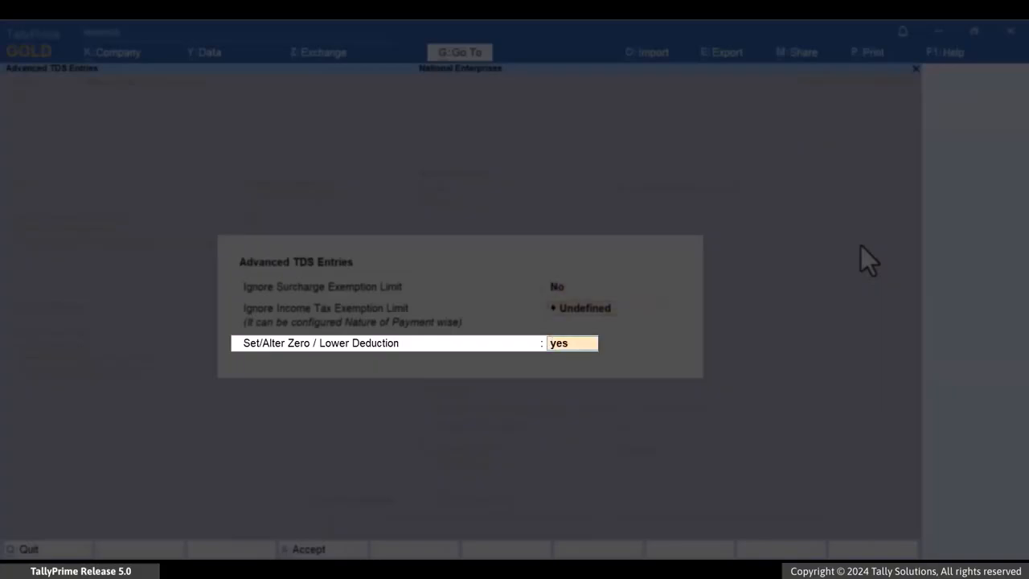
key(Return)
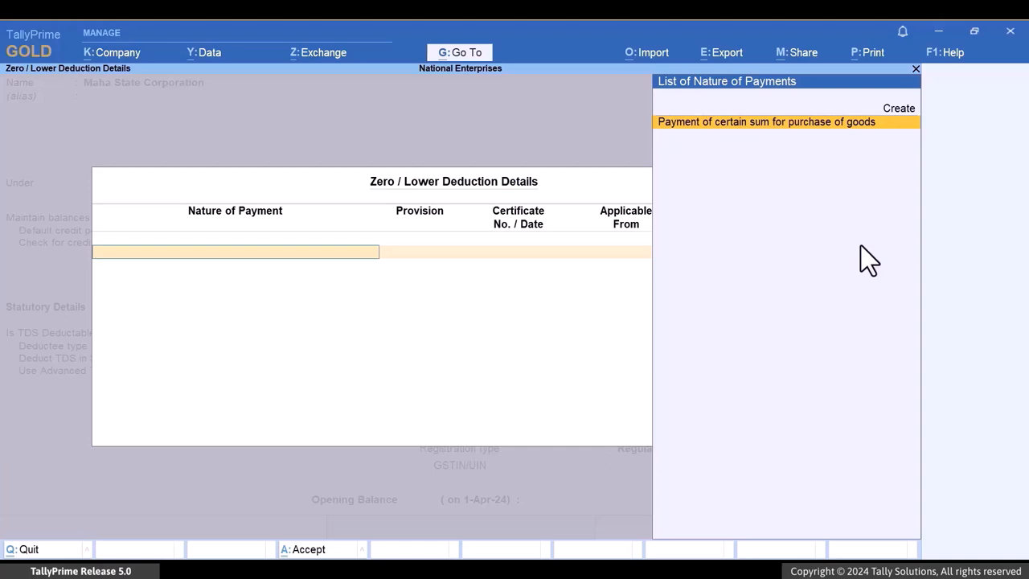
Step: Add a zero deduction entry for Payment of certain sum for purchase of goods under provision 194Q (Govt.), applicable from 1-4-2024
key(Return)
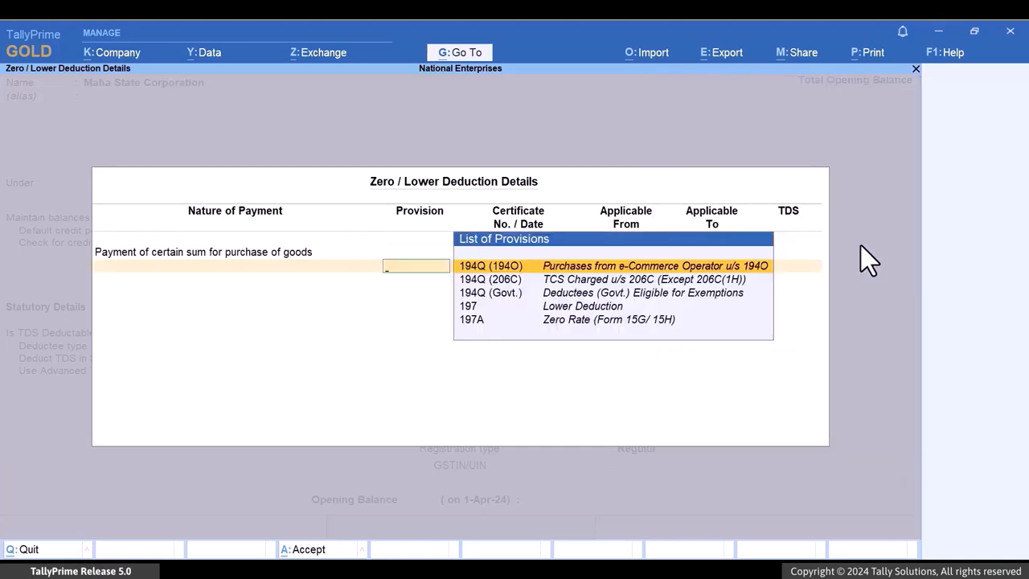
key(Down)
key(Down)
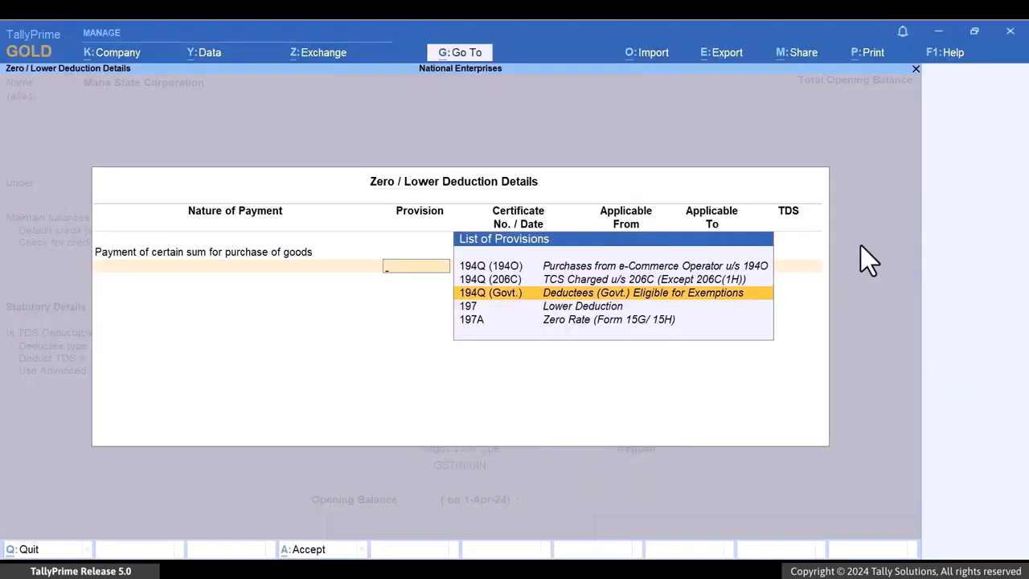
key(Return)
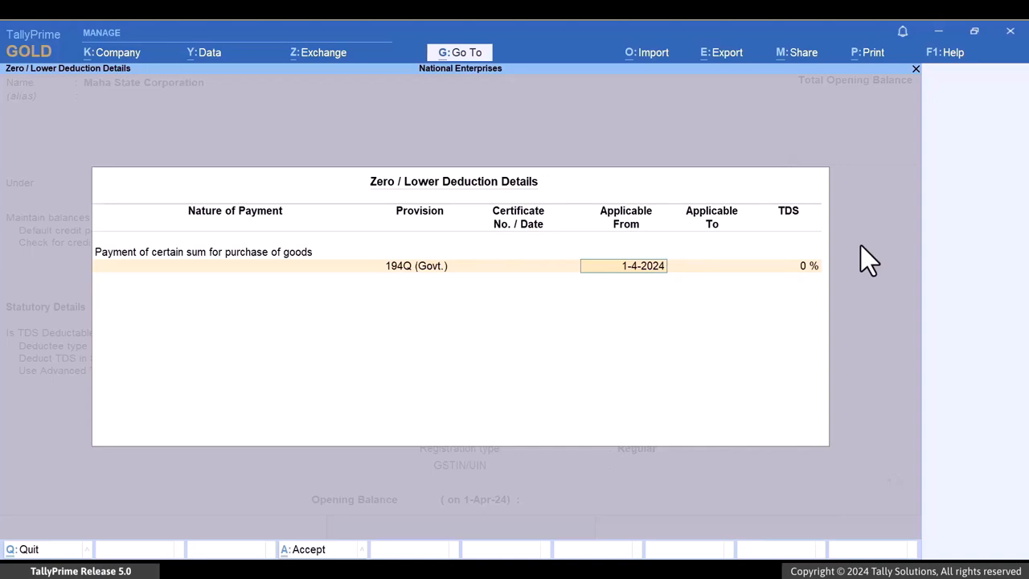
key(Return)
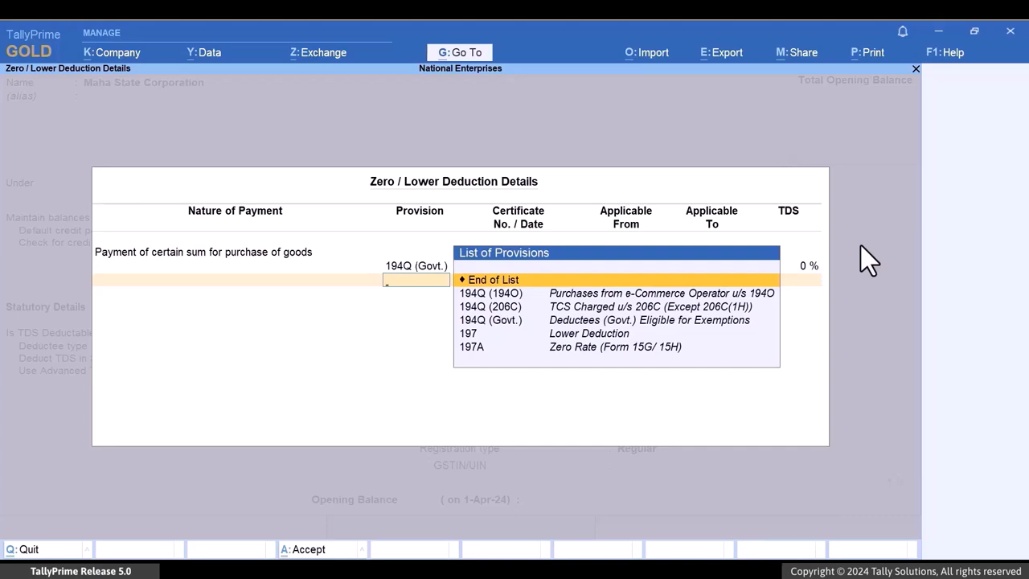
key(Return)
key(Return)
key(Return)
key(Return)
key(Return)
key(Return)
key(Return)
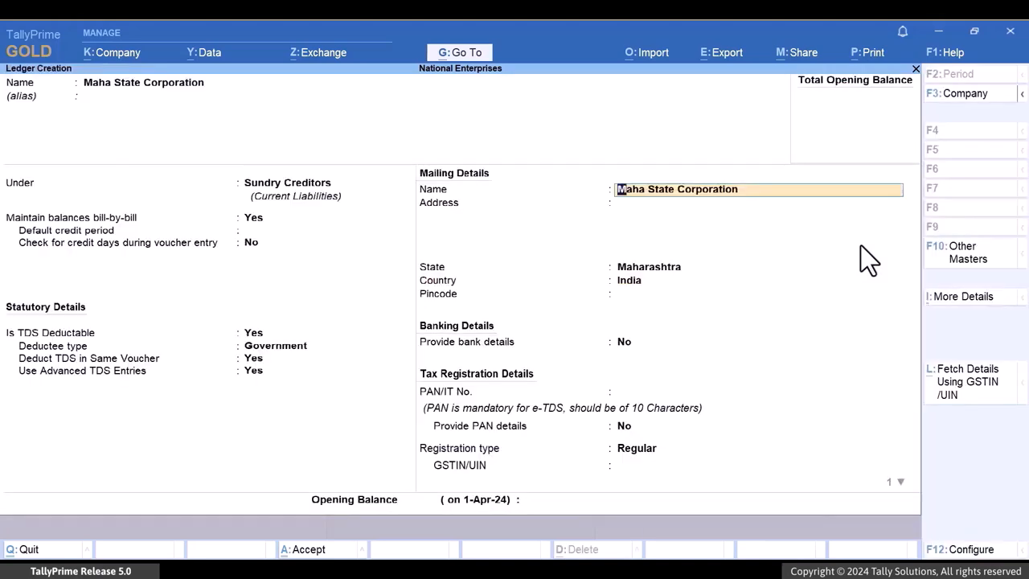
Step: Enter the party's PAN and GSTIN in the tax registration details and save the ledger
text(ABCDE1234F)
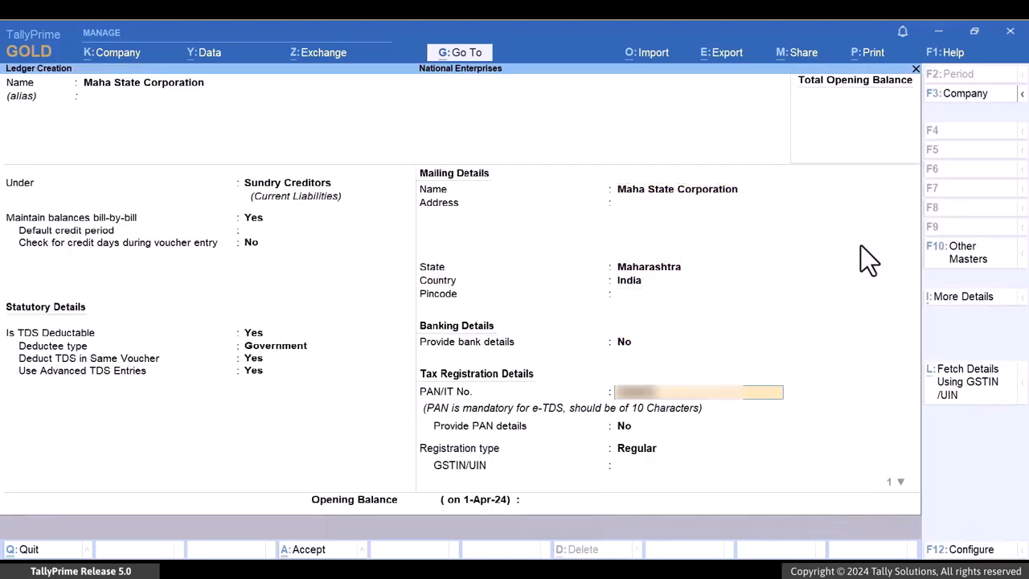
key(Return)
key(Return)
key(Return)
text(27ABCDE12)
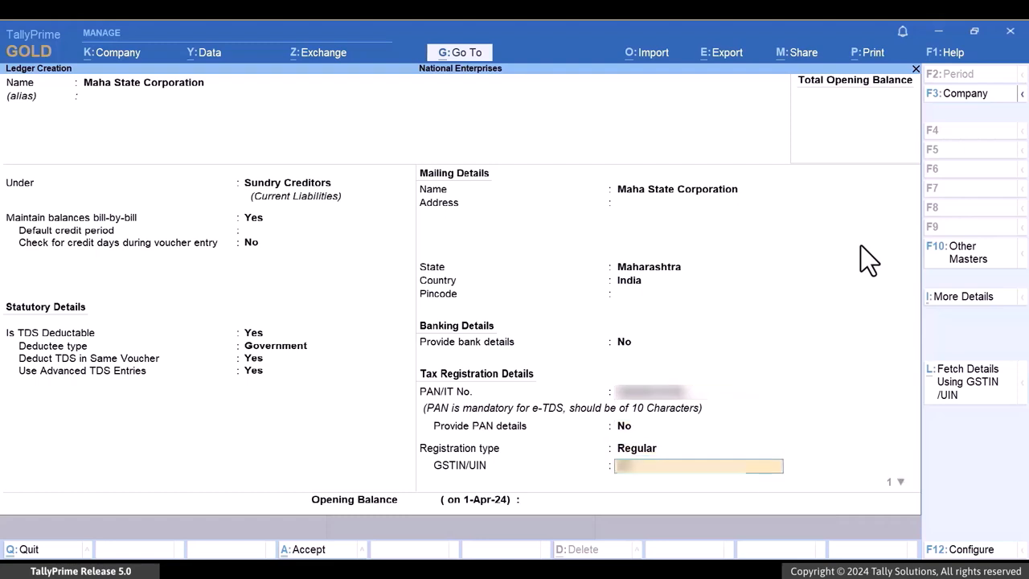
text(34F1Z5)
key(Return)
key(Return)
key(Return)
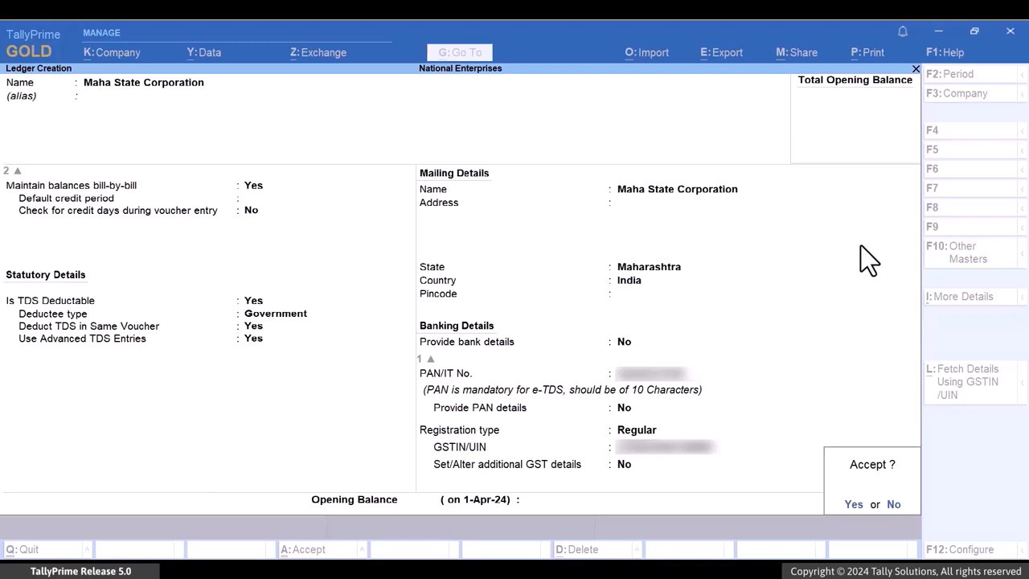
key(Return)
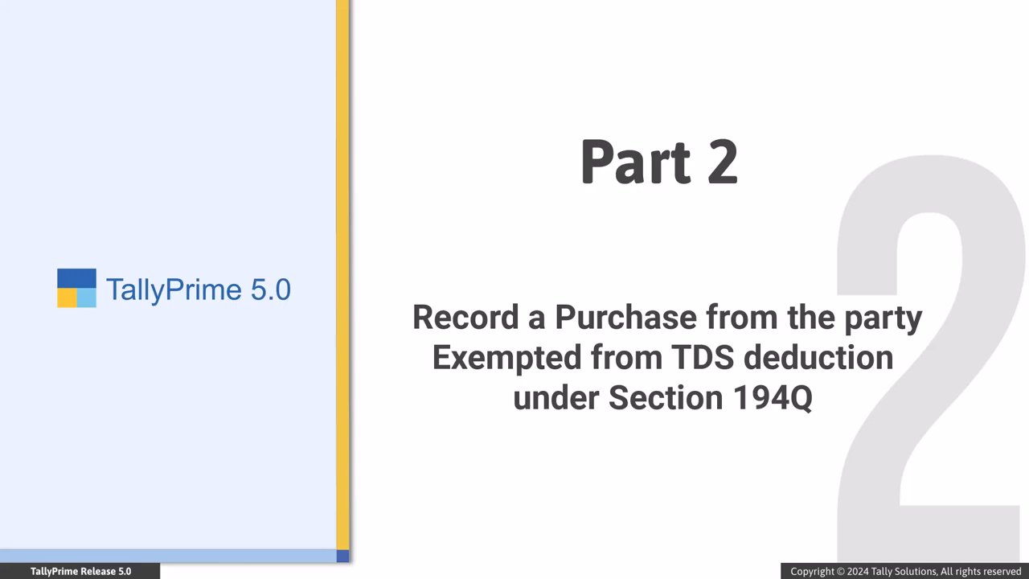
Step: Start the purchase voucher with supplier invoice number G/7657 dated 3-Apr-24 and Maha State Corporation as the party
text(G/7657)
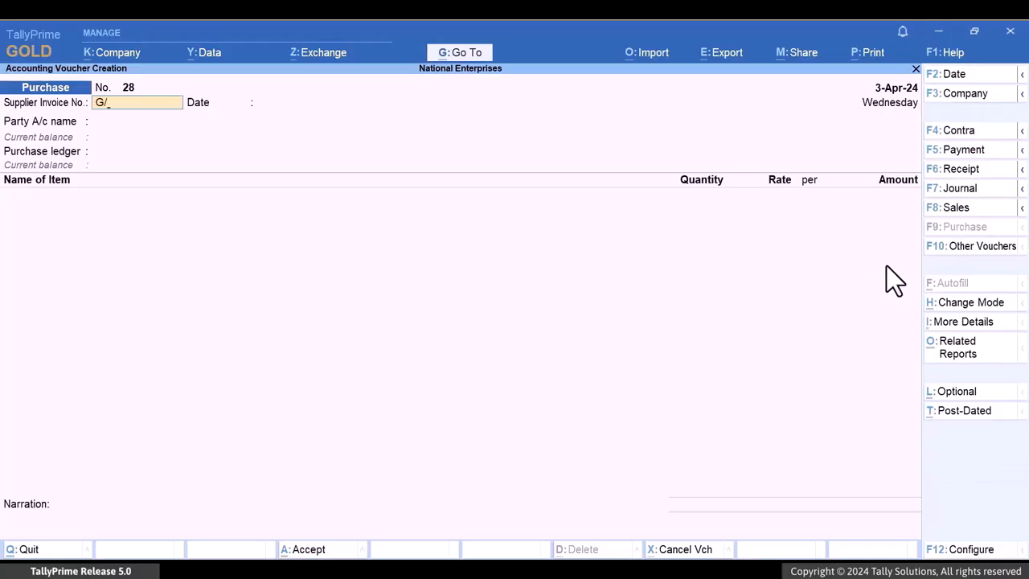
key(Return)
key(Return)
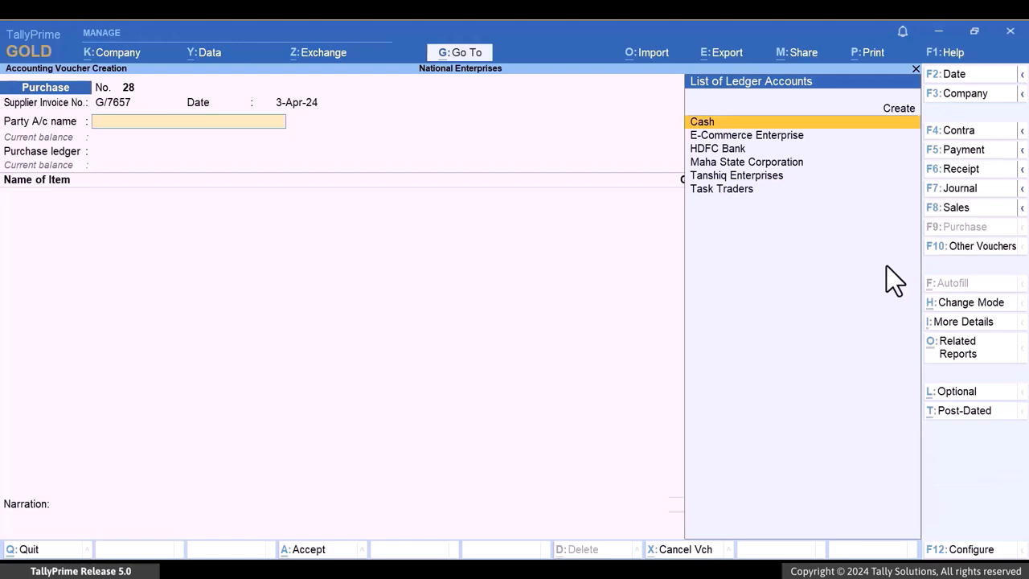
key(Down)
key(Down)
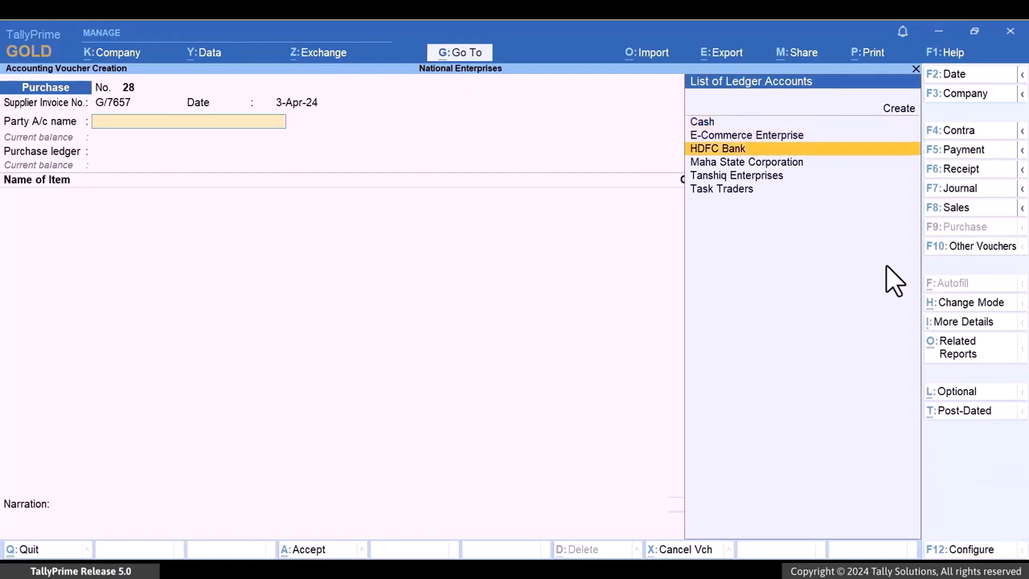
key(Down)
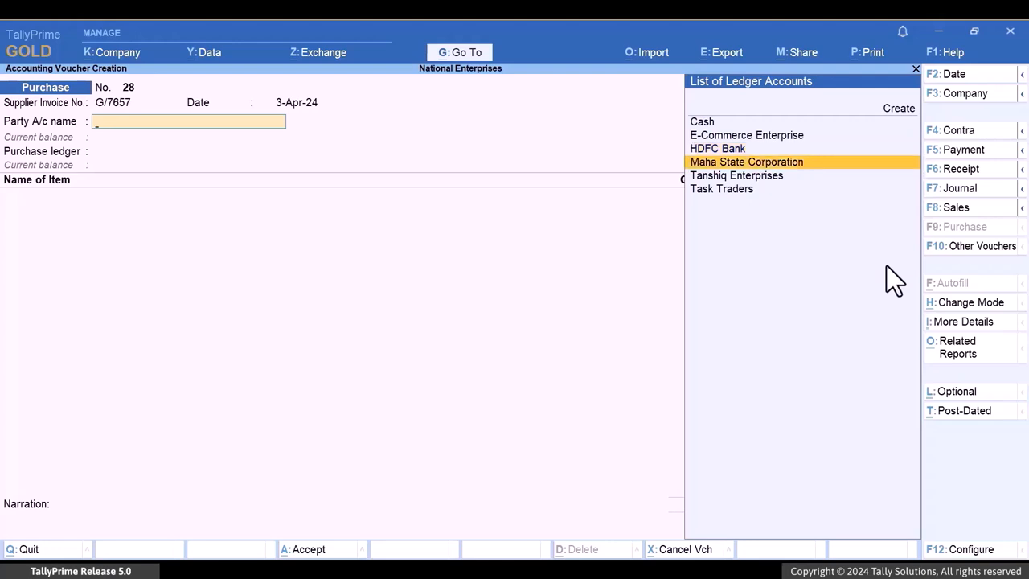
key(Return)
key(ctrl+a)
key(ctrl+a)
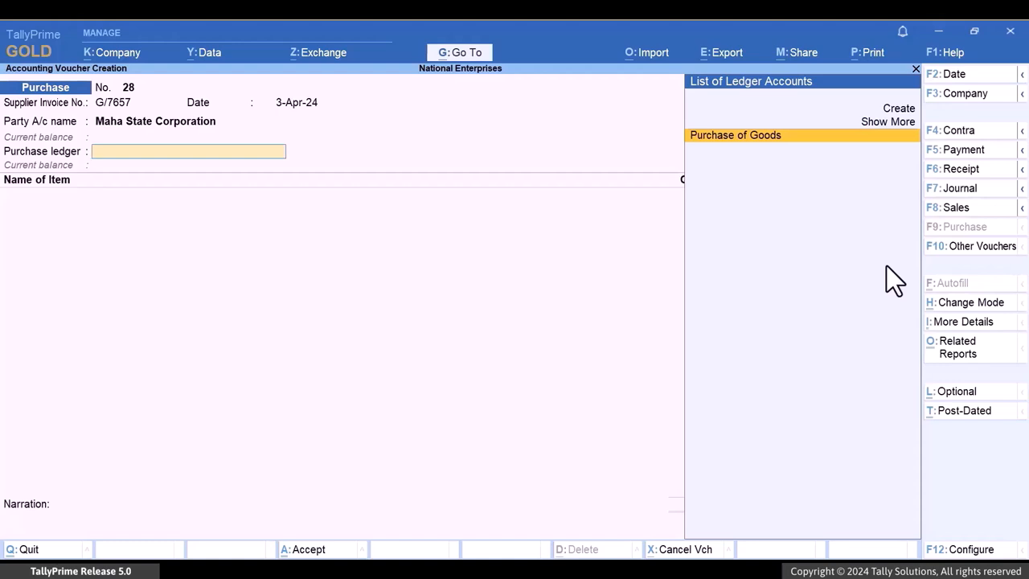
Step: Set the purchase ledger to Purchase of Goods with the 194Q nature of payment, Payment of certain sum for purchase of goods
key(Return)
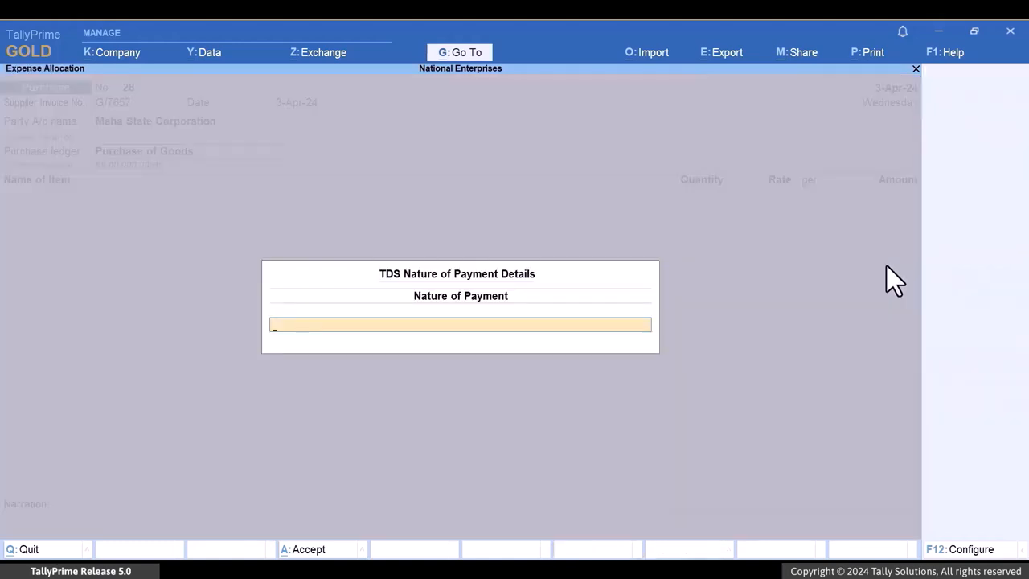
text(1)
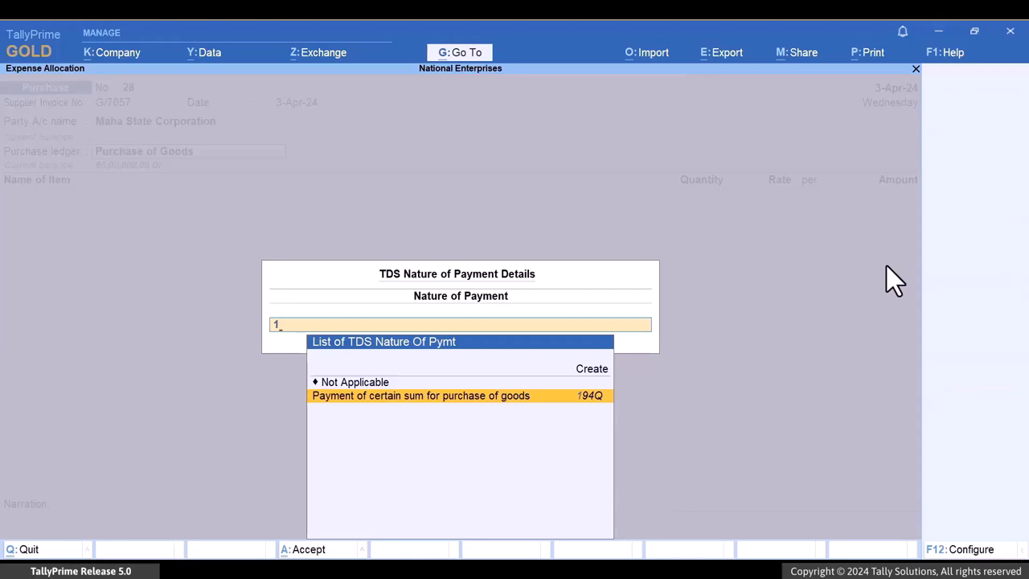
key(Return)
Step: Add the item Steel Rods with a quantity of 750 tns at a rate of 10,000 per tns
text(St)
key(Return)
text(750)
key(Return)
key(Return)
key(Return)
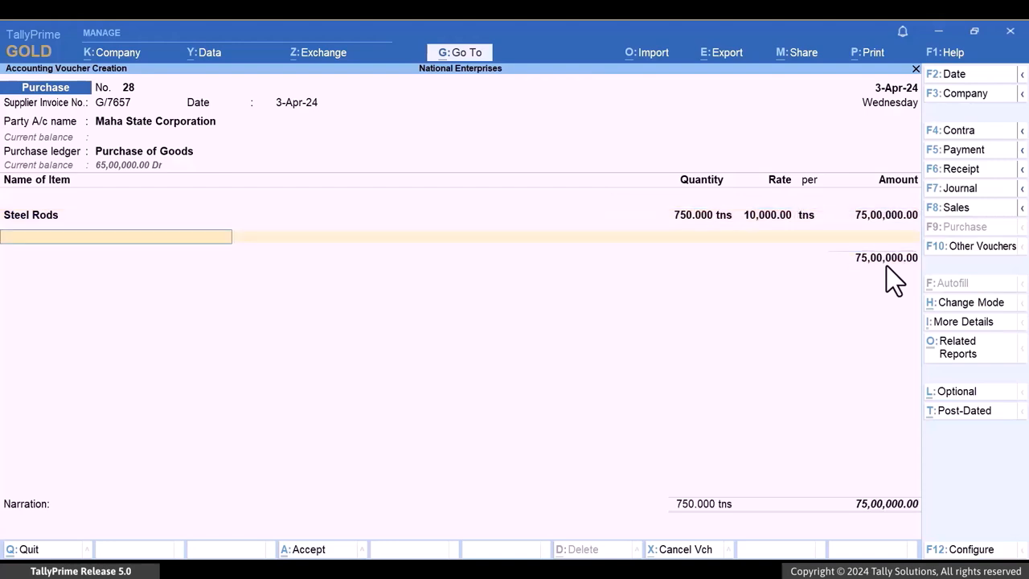
Step: End the item list and add the CGST and SGST ledgers to the purchase voucher
key(Return)
text(CGST)
key(Return)
key(Return)
text(Sg)
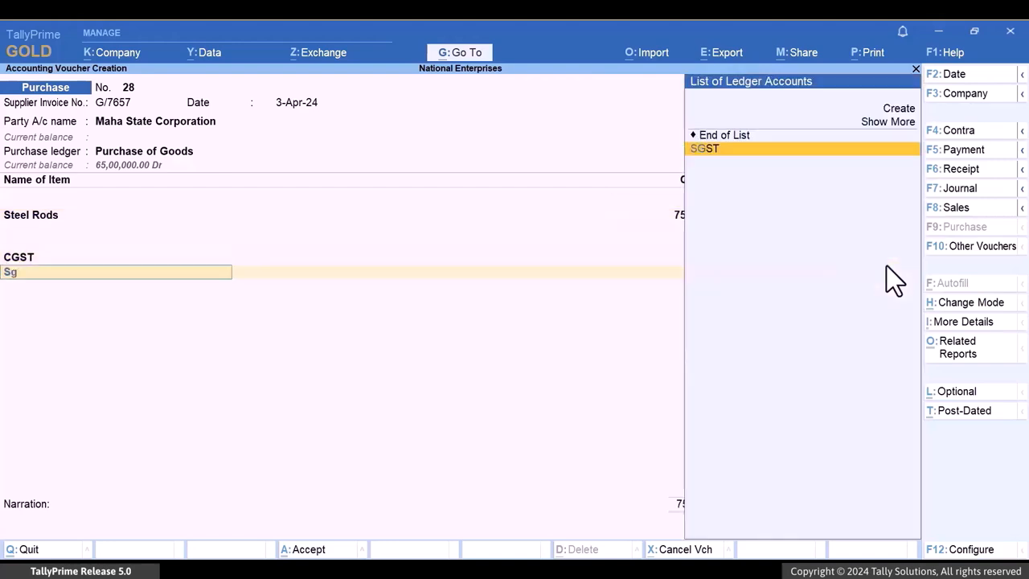
key(Return)
key(Return)
key(Return)
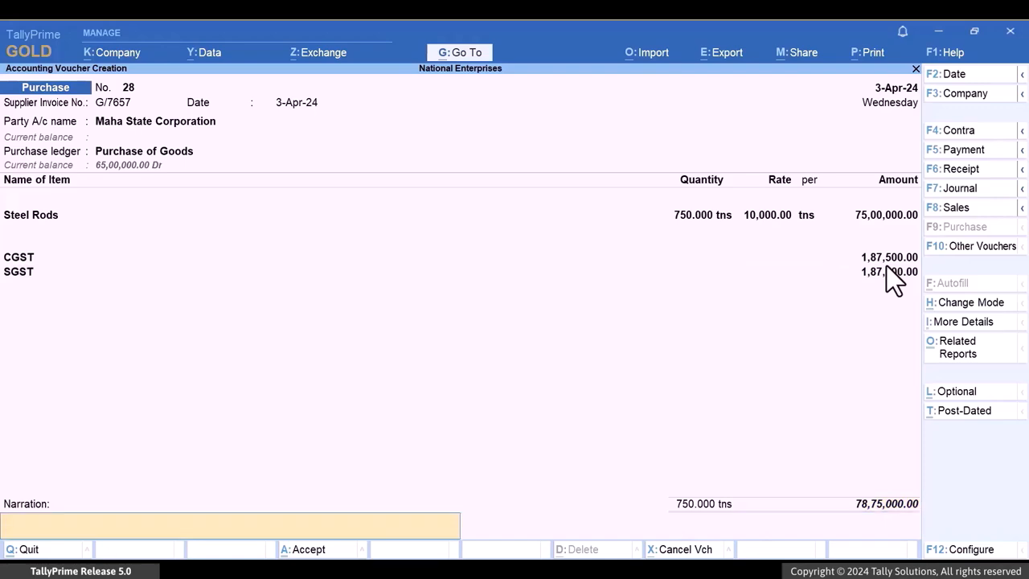
Step: Examine the voucher's TDS - Tax Analysis report, including the reason for exemption
key(ctrl)
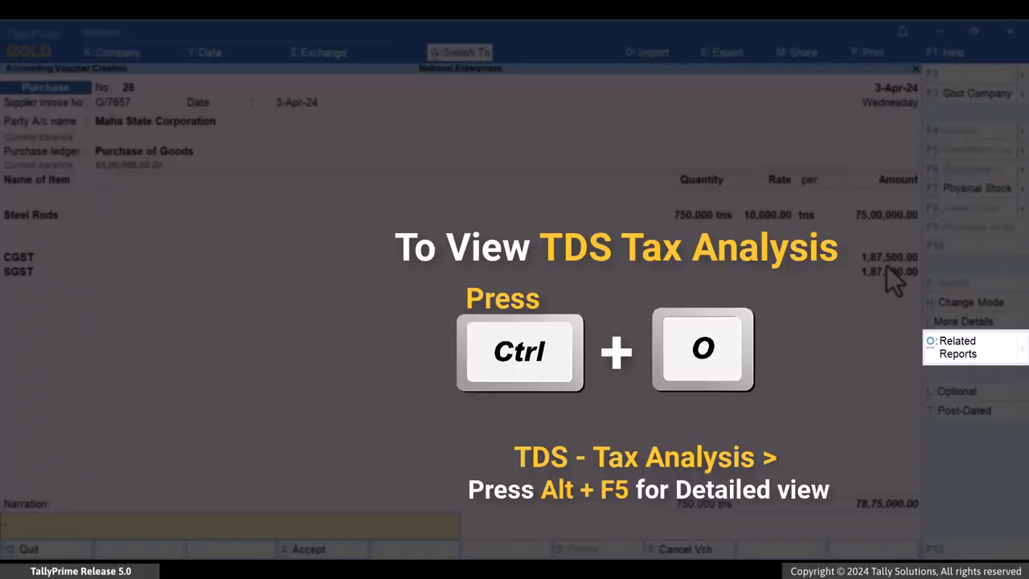
key(ctrl+o)
key(Down)
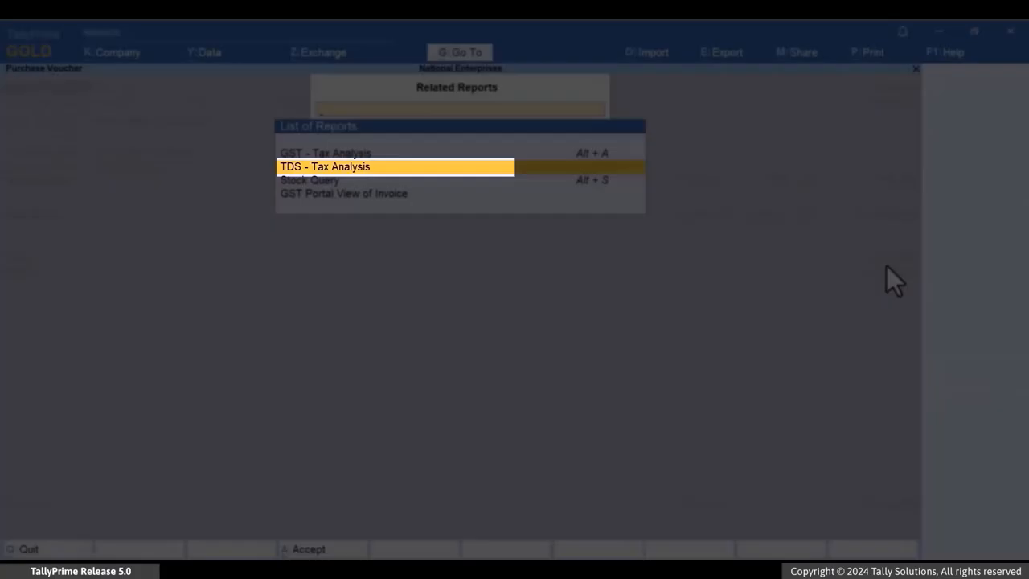
key(Return)
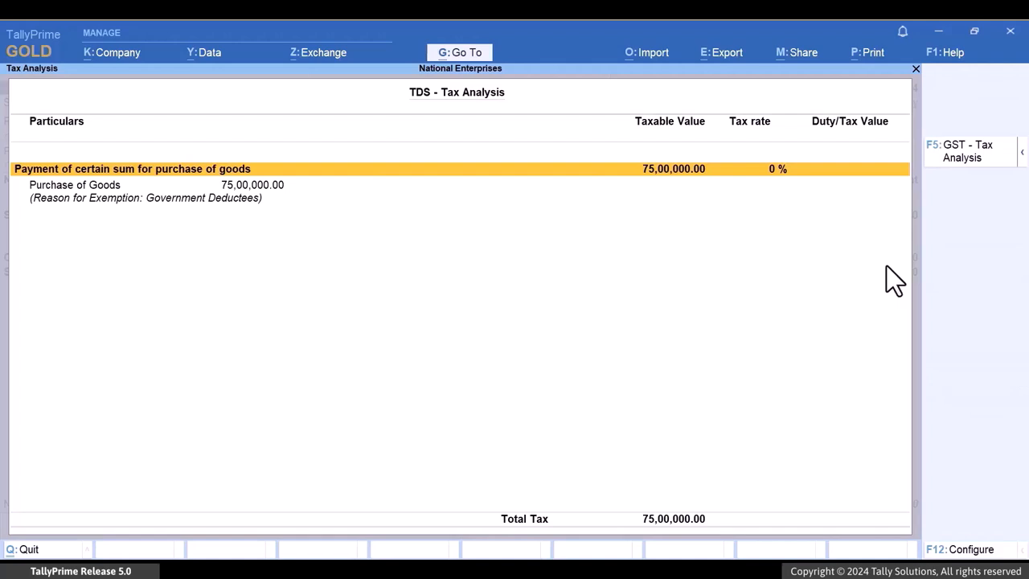
key(Down)
key(Down)
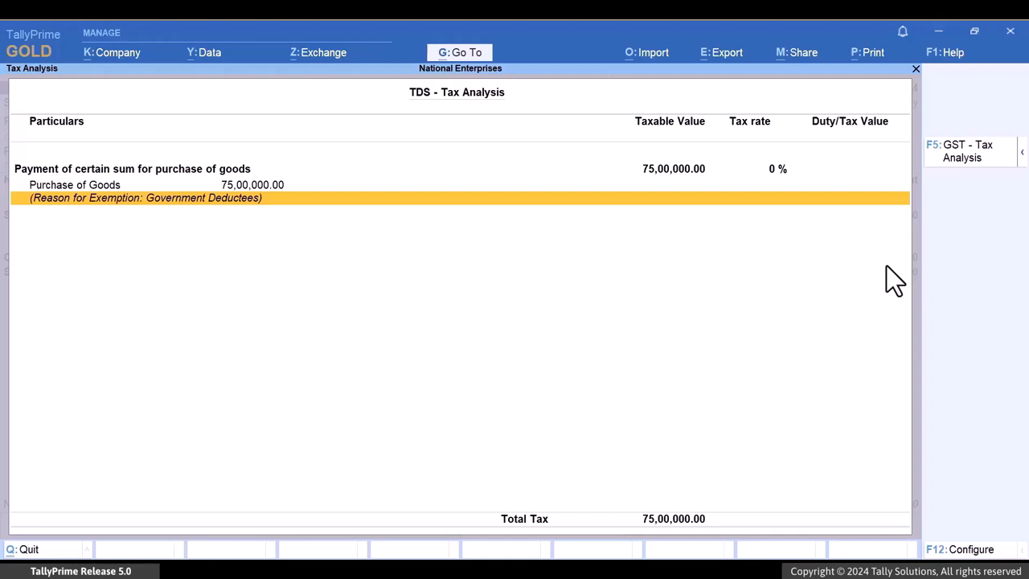
Step: Close the tax analysis and save the purchase voucher
key(Escape)
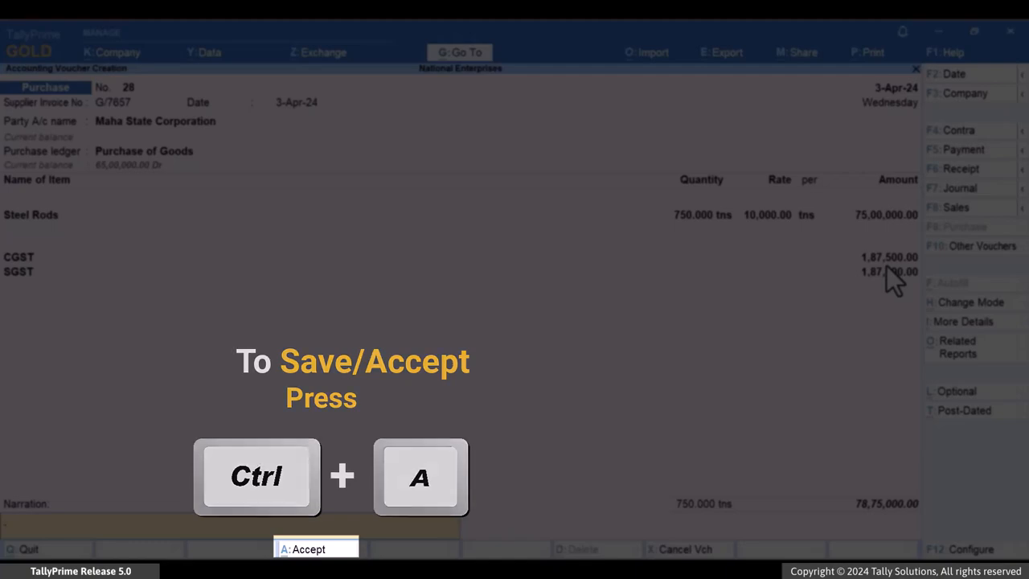
key(ctrl+a)
key(y)
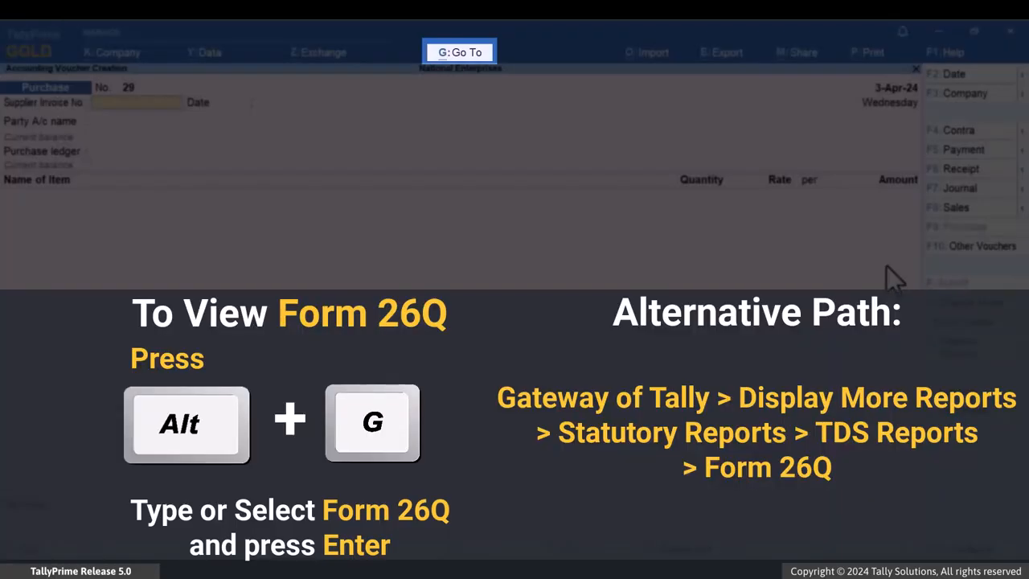
Step: Open the Form 26Q report
key(alt+g)
text(26)
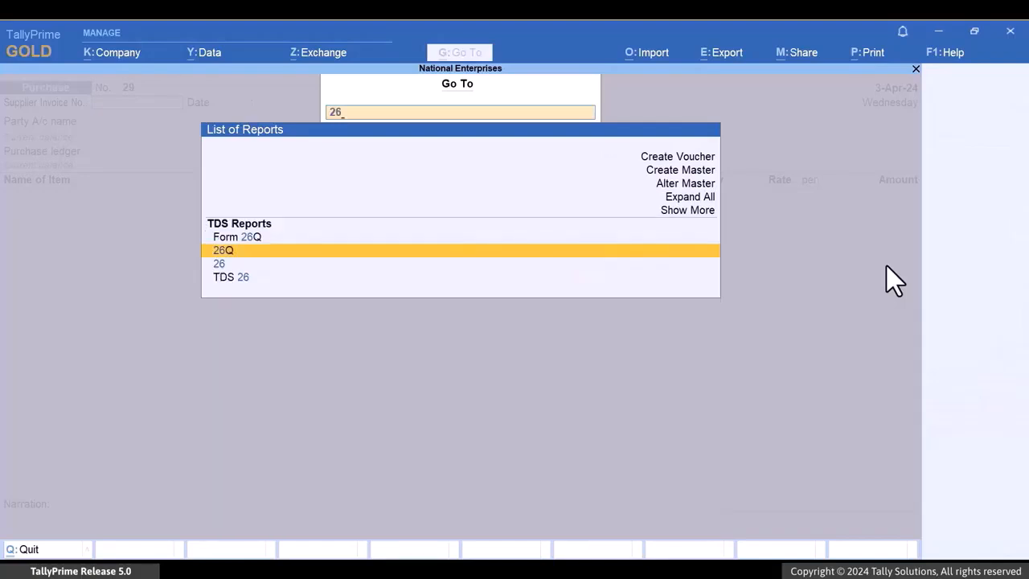
key(Return)
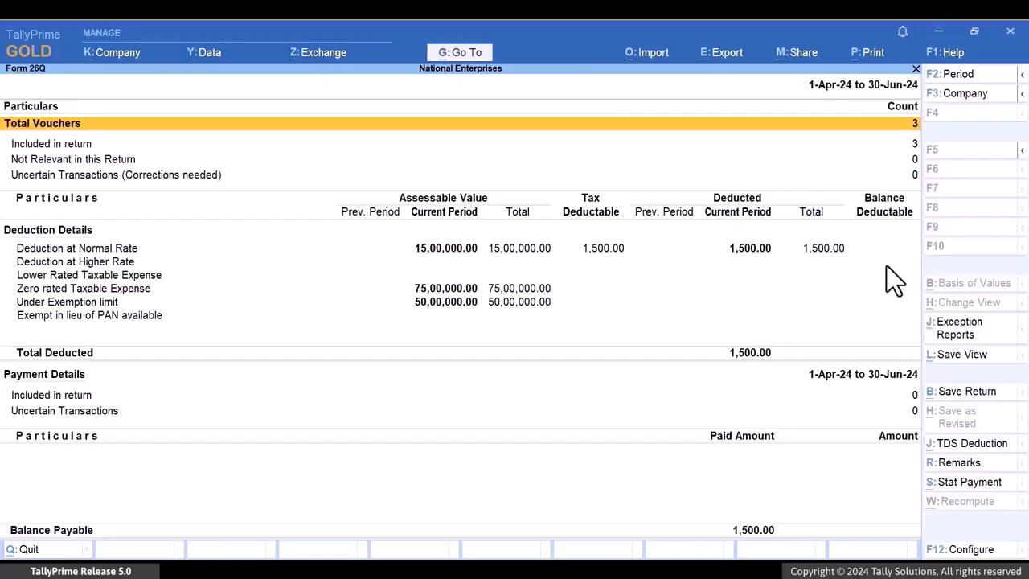
Step: Drill down into the Zero rated Taxable Expense row of the deduction details
key(Down)
key(Down)
key(Down)
key(Down)
key(Down)
key(Down)
key(Down)
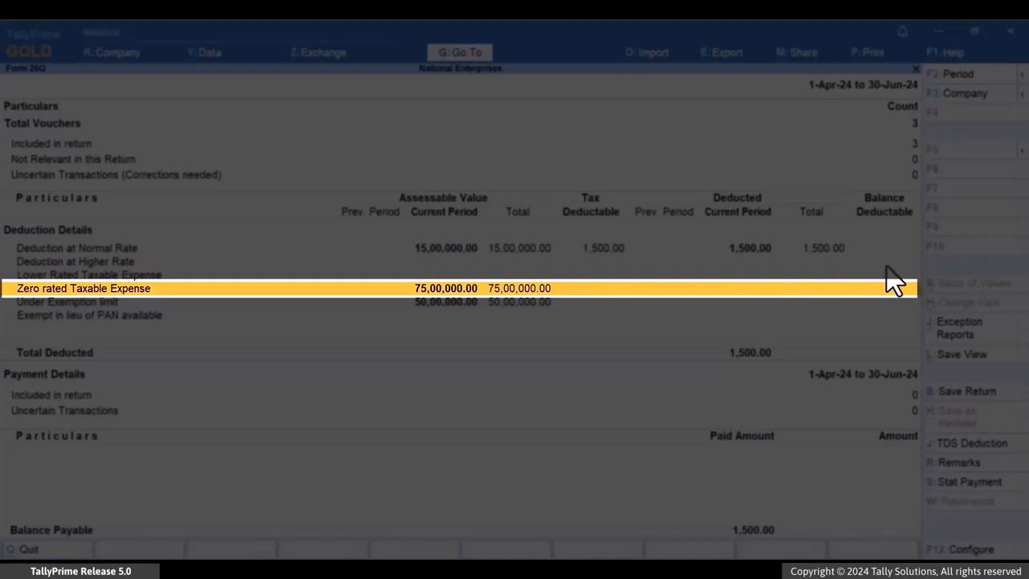
key(Return)
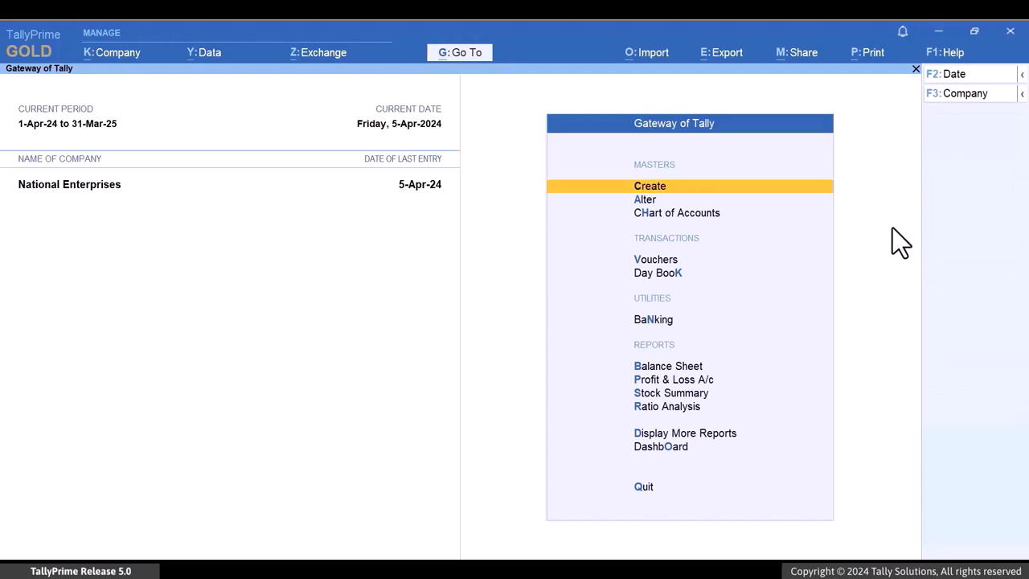
Step: Create a ledger named Task Traders under Sundry Creditors, keeping the default bill-by-bill settings
key(Return)
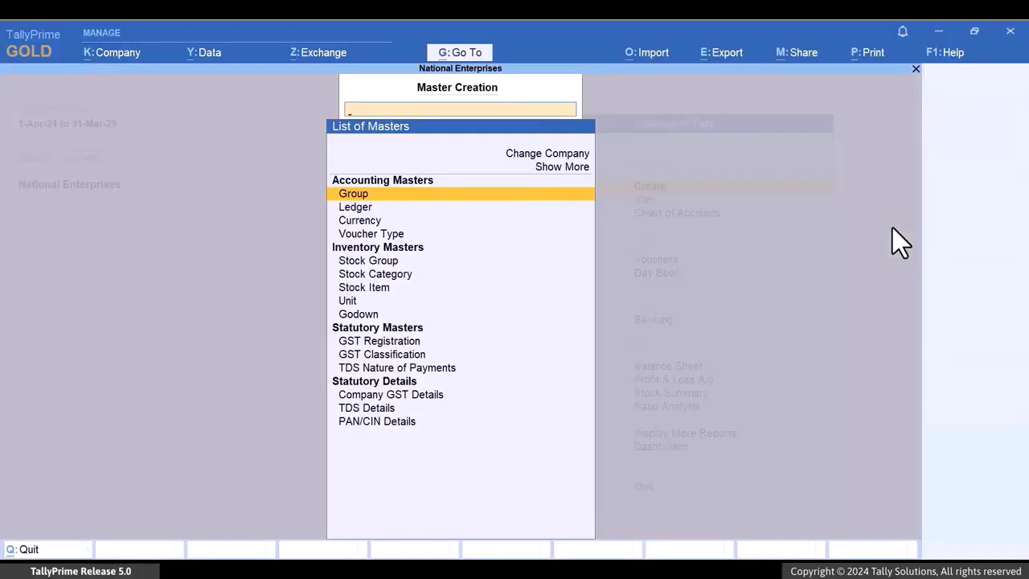
key(Down)
key(Return)
text(Task Traders)
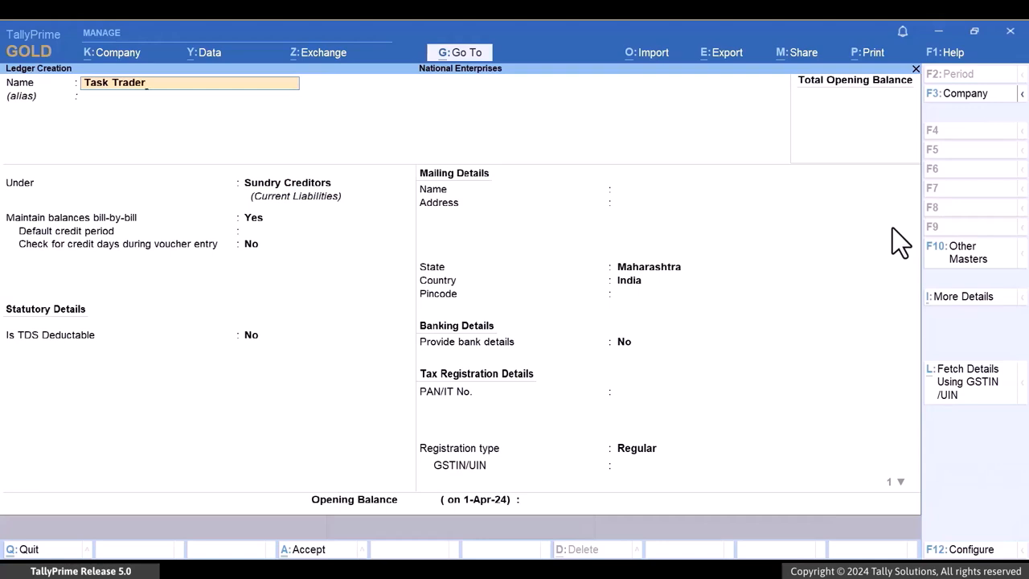
key(Return)
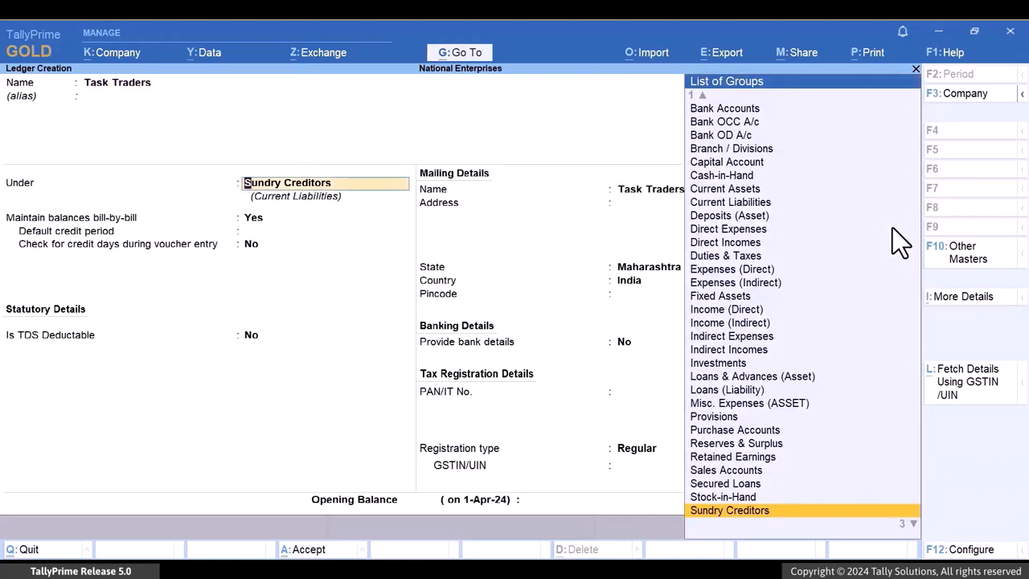
key(Return)
key(Return)
key(Return)
key(Return)
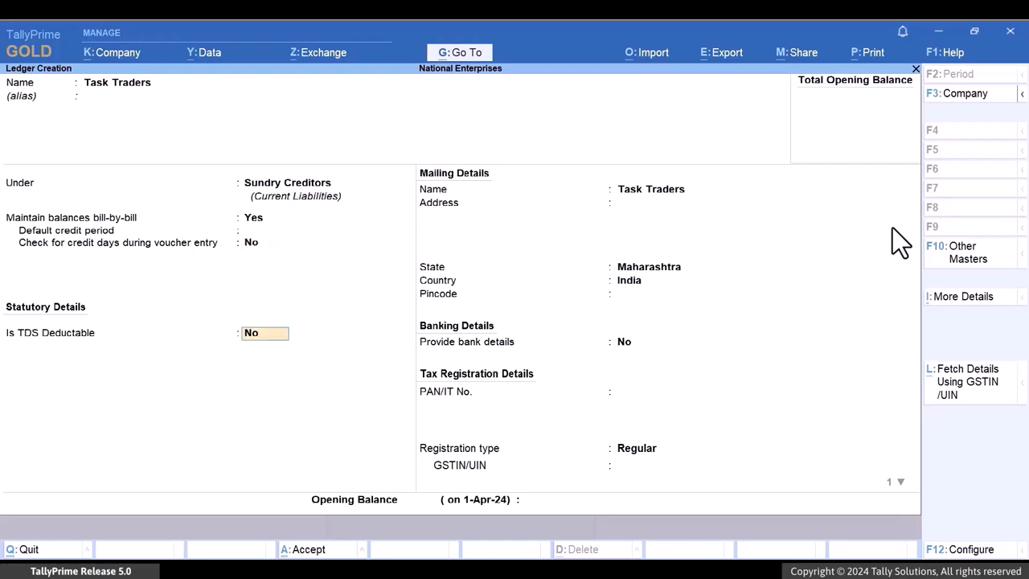
Step: Make the ledger TDS deductable with deductee type Firm - Resident and TDS deducted in the same voucher
text(yes)
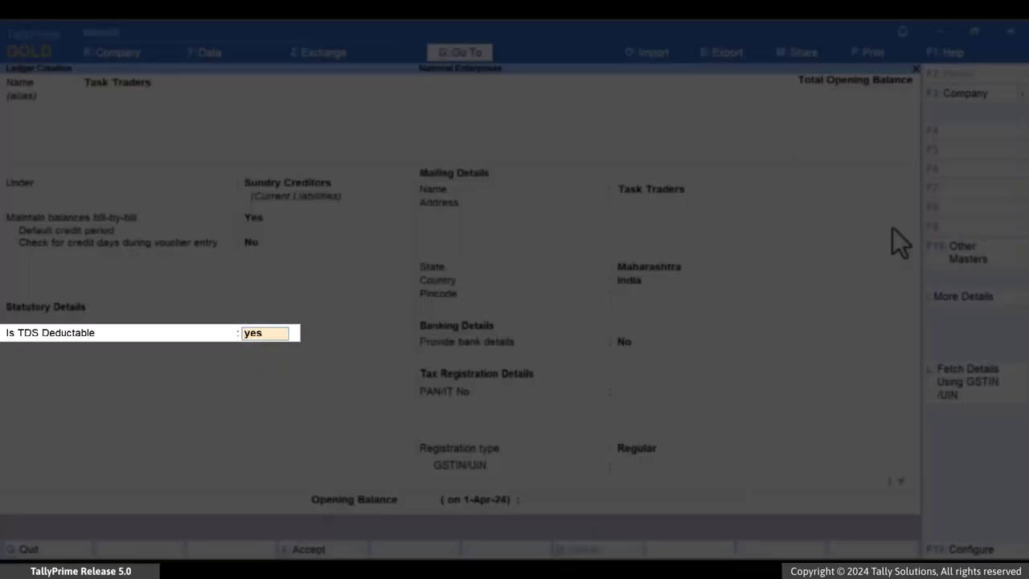
key(Return)
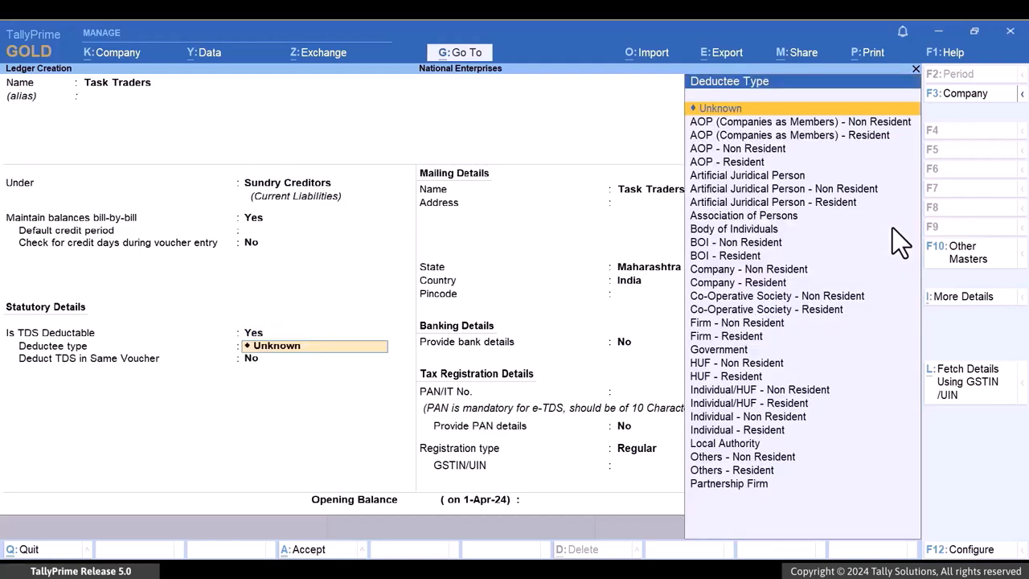
text(firm)
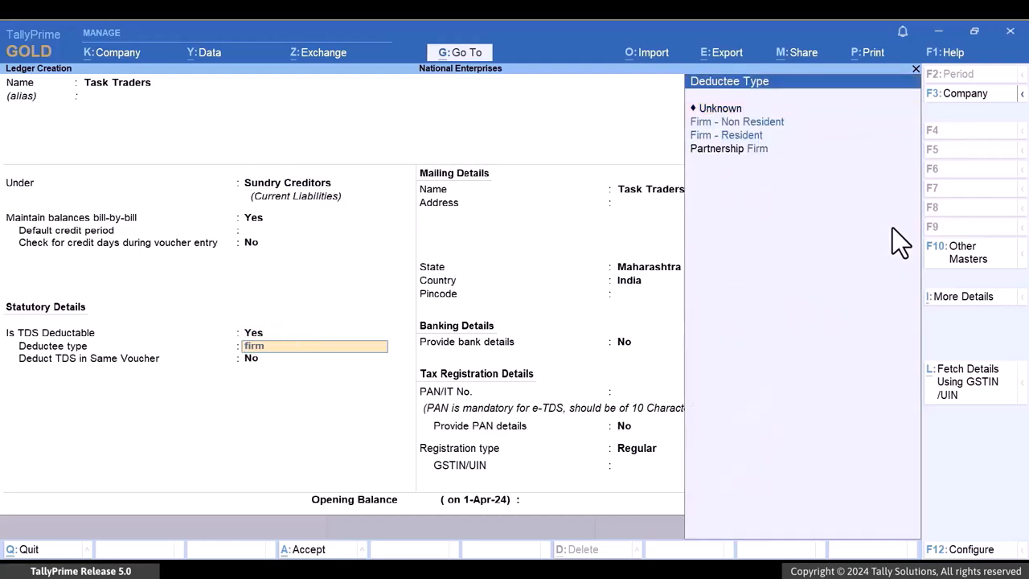
key(Down)
key(Down)
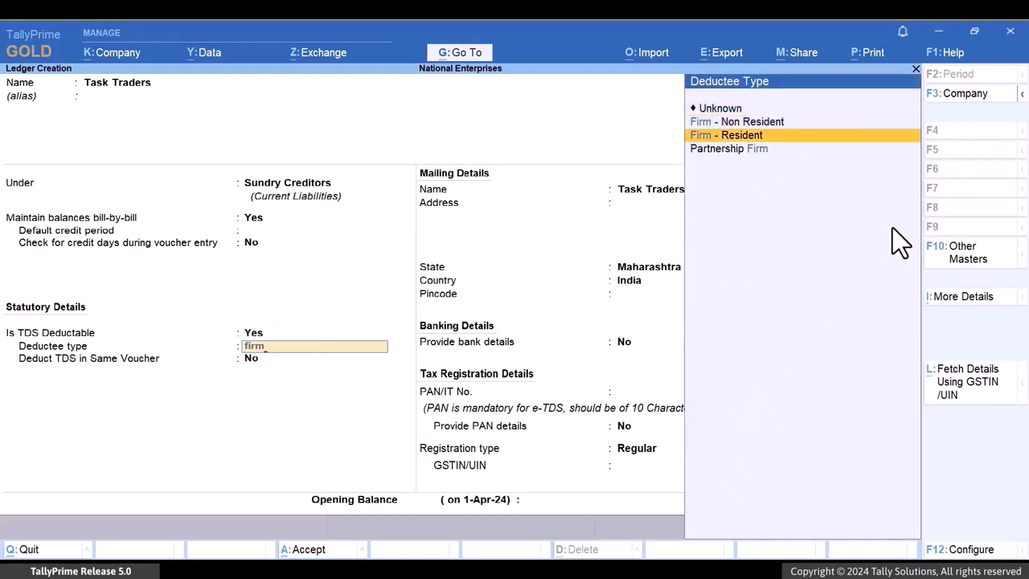
key(Return)
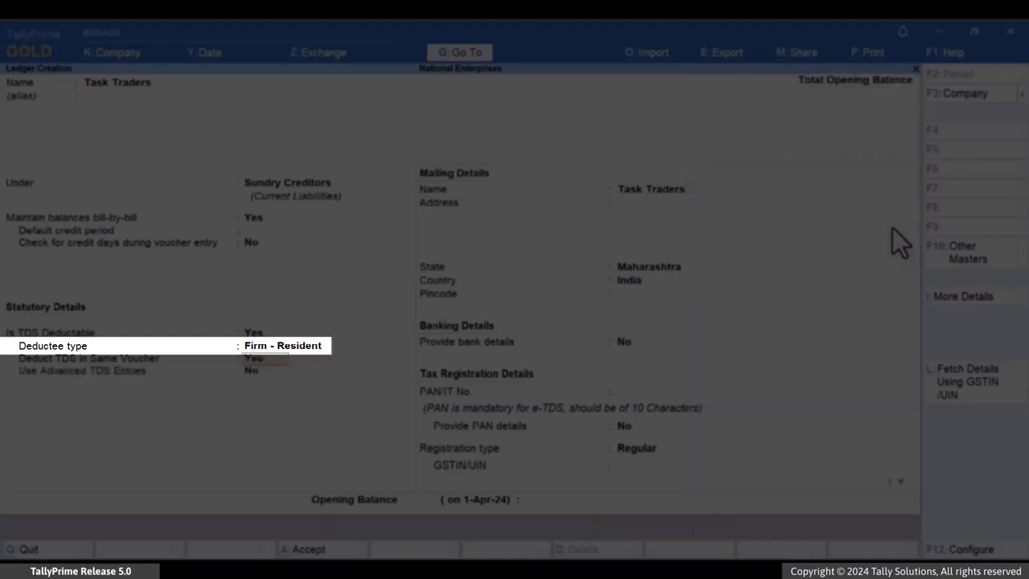
key(Return)
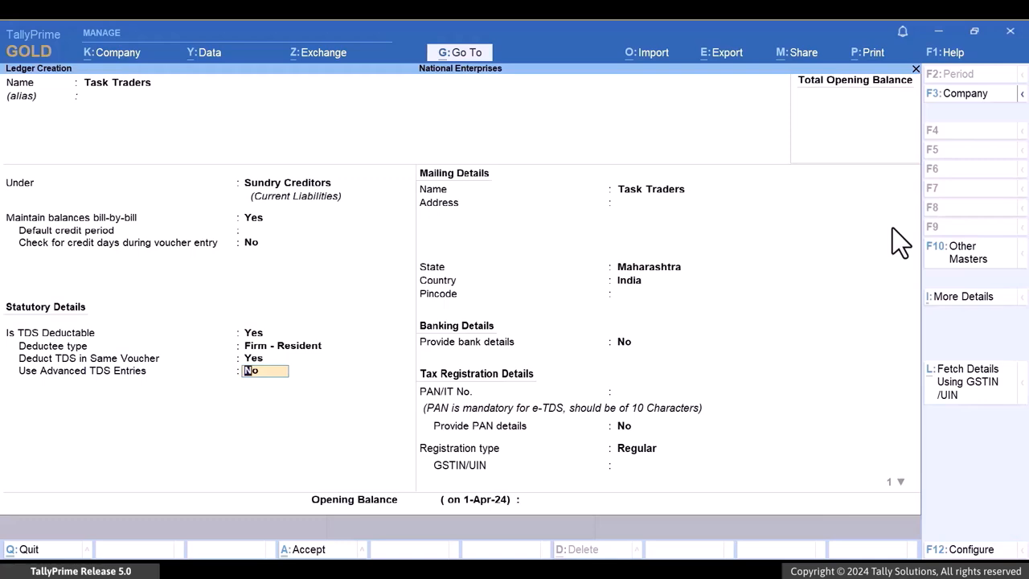
Step: Enable advanced TDS entries for the ledger and set Set/Alter Zero / Lower Deduction to Yes
text(yes)
key(Return)
key(Return)
key(Return)
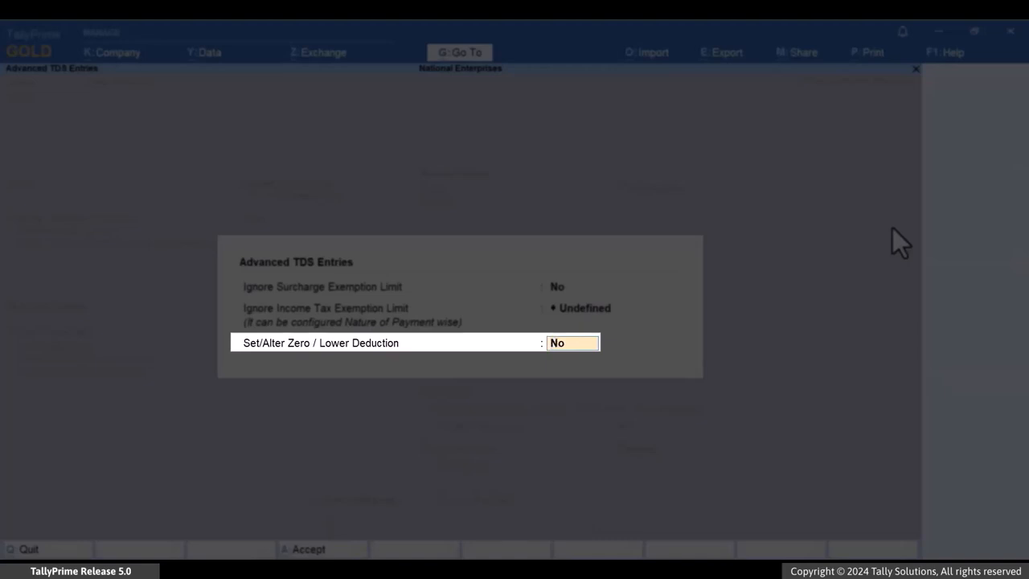
text(yes)
key(Return)
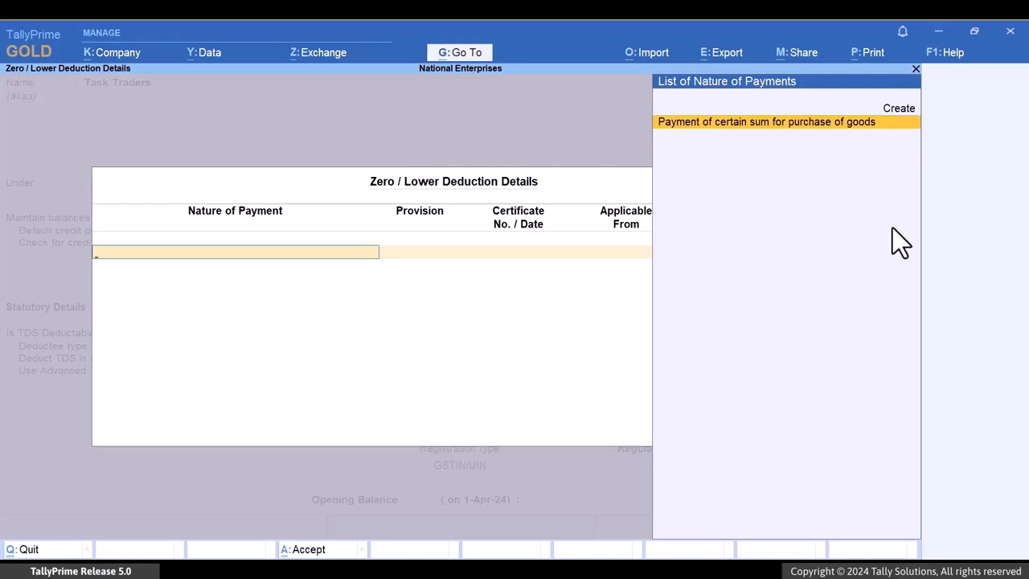
Step: Add provision 194Q (206C) for Payment of certain sum for purchase of goods, applicable from 1-4-2024, and accept the deduction details
key(Return)
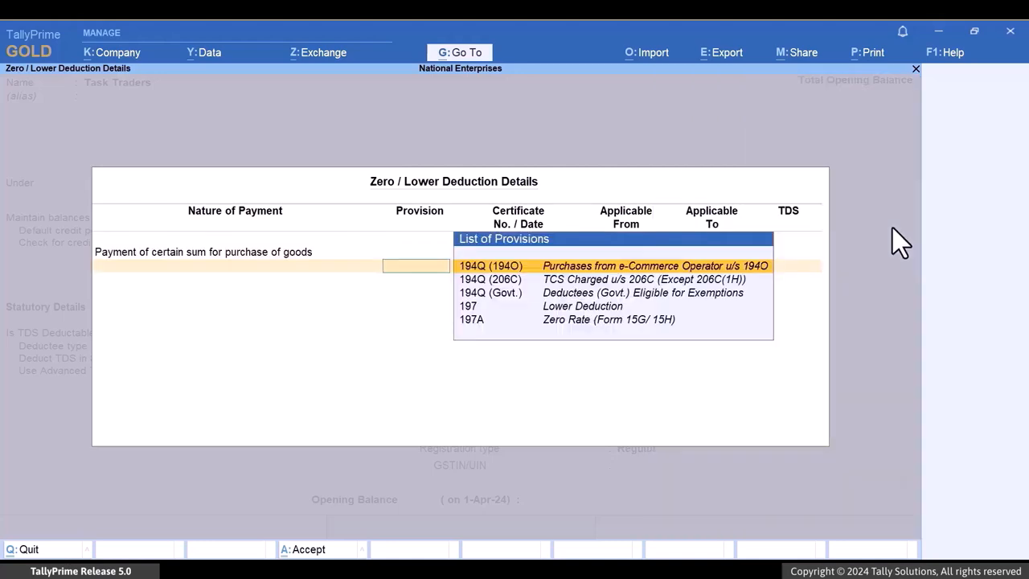
key(Down)
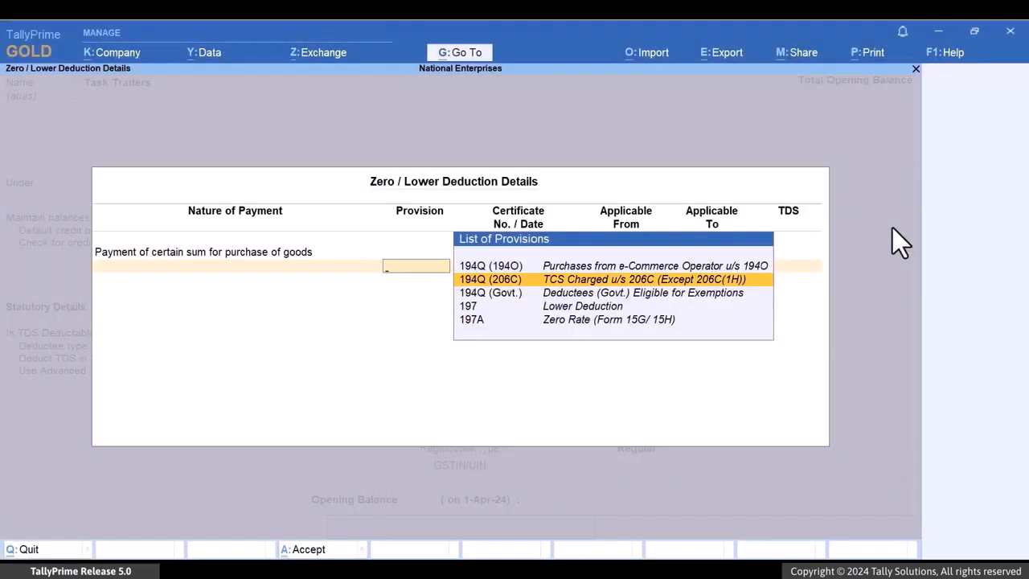
key(Return)
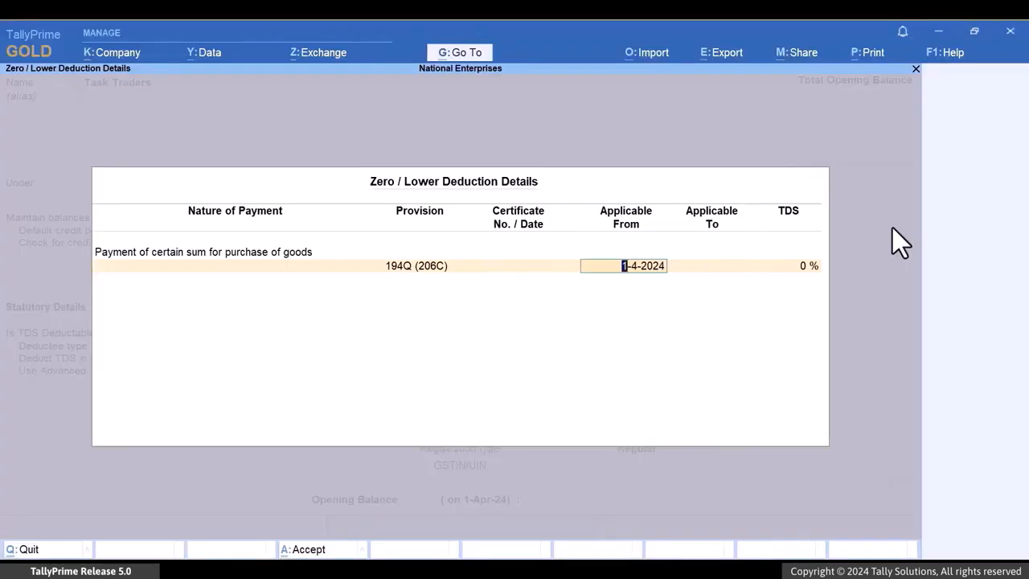
key(Return)
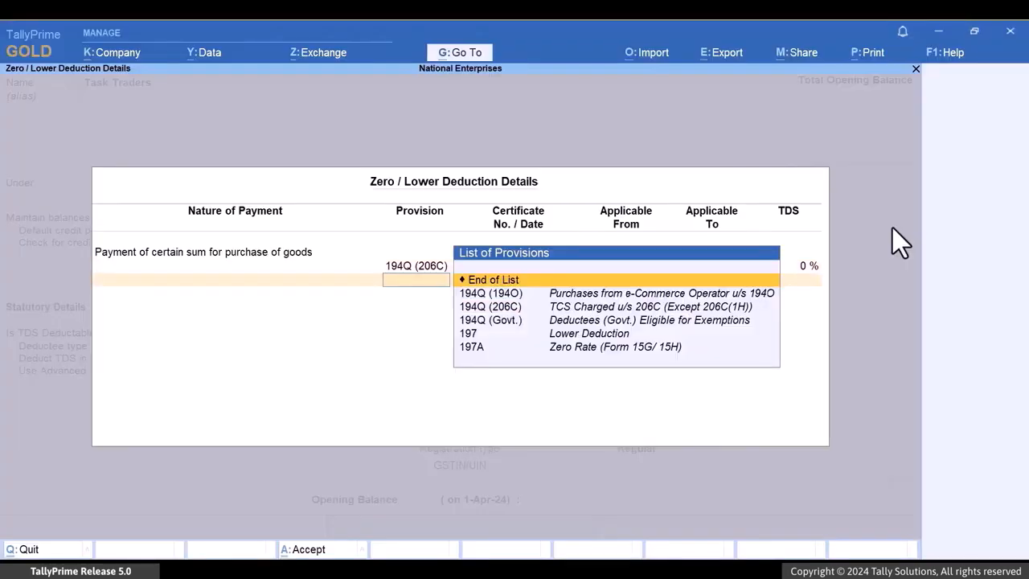
key(Return)
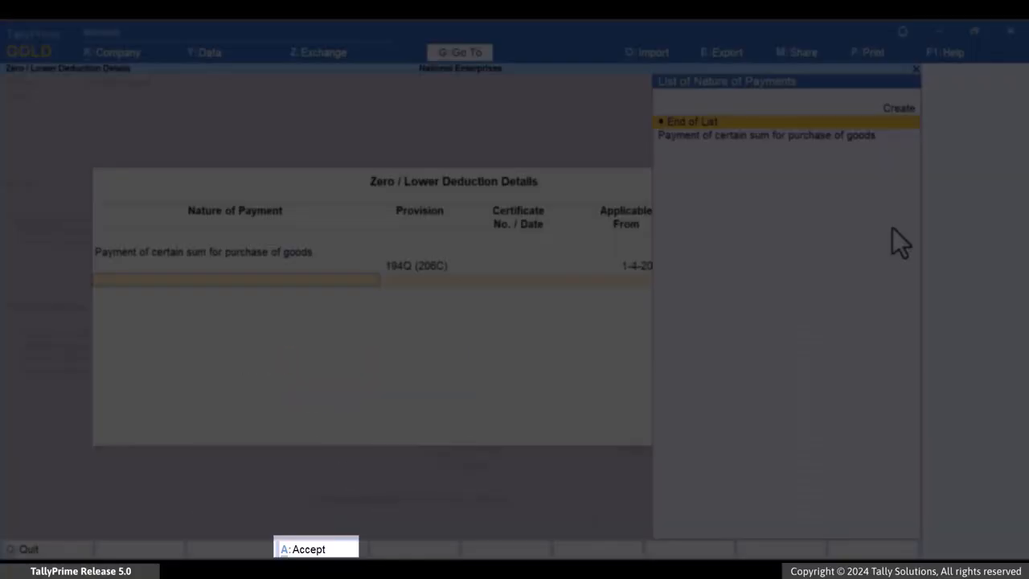
key(ctrl+a)
Step: Fill in the ledger's PAN and GSTIN, keeping the mailing and banking defaults and registration type Regular
key(Return)
key(Return)
key(Return)
key(Return)
key(Return)
key(Return)
text(**********)
key(Return)
key(Return)
key(Return)
text(*************)
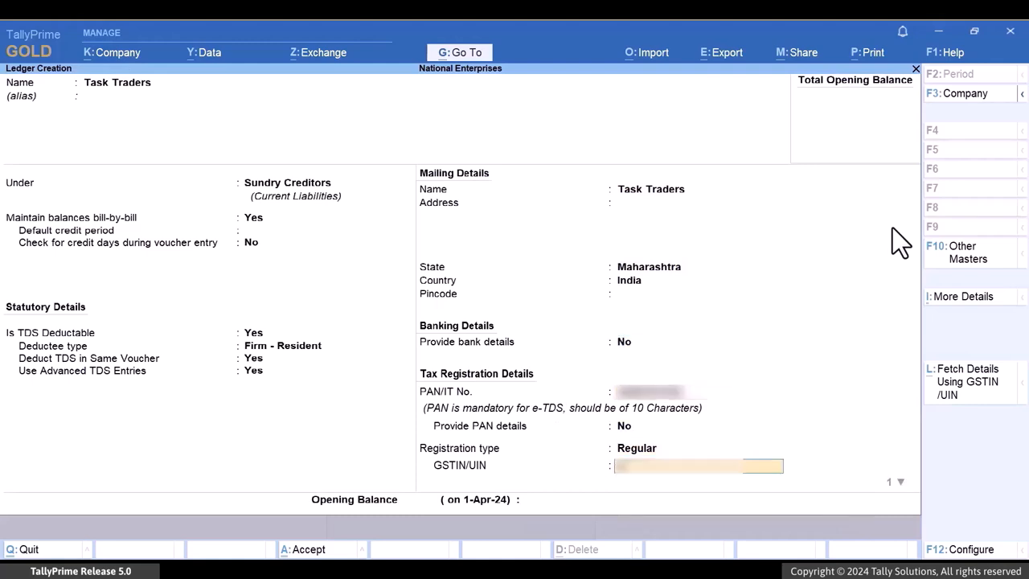
text(**)
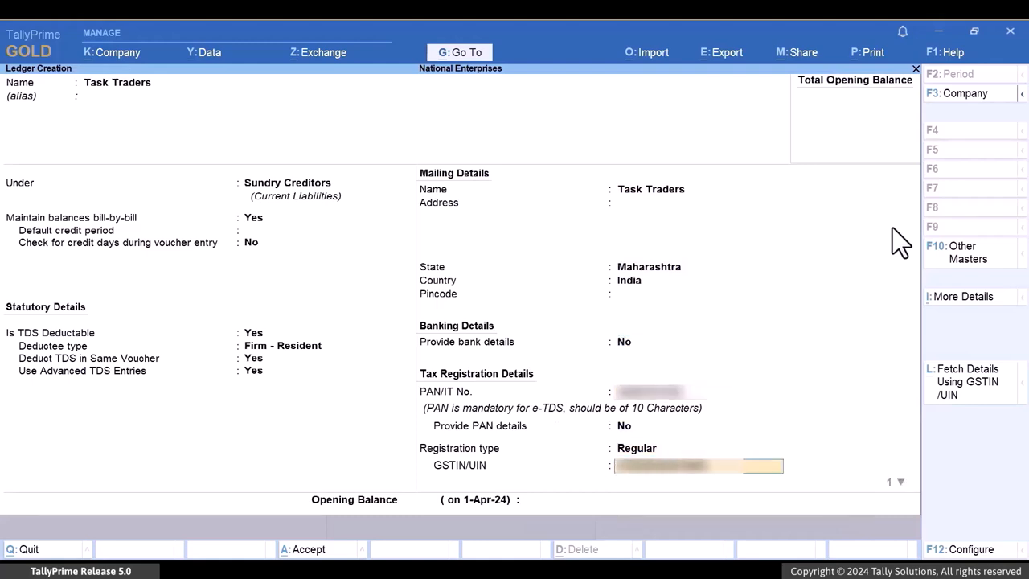
Step: Save the Task Traders ledger and leave ledger creation
key(Return)
key(Return)
key(Return)
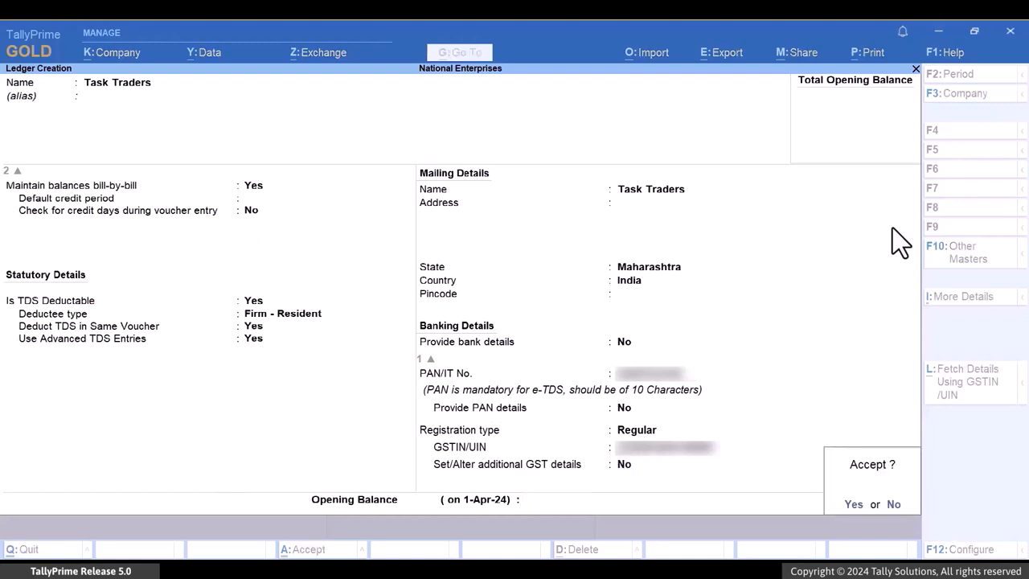
key(Return)
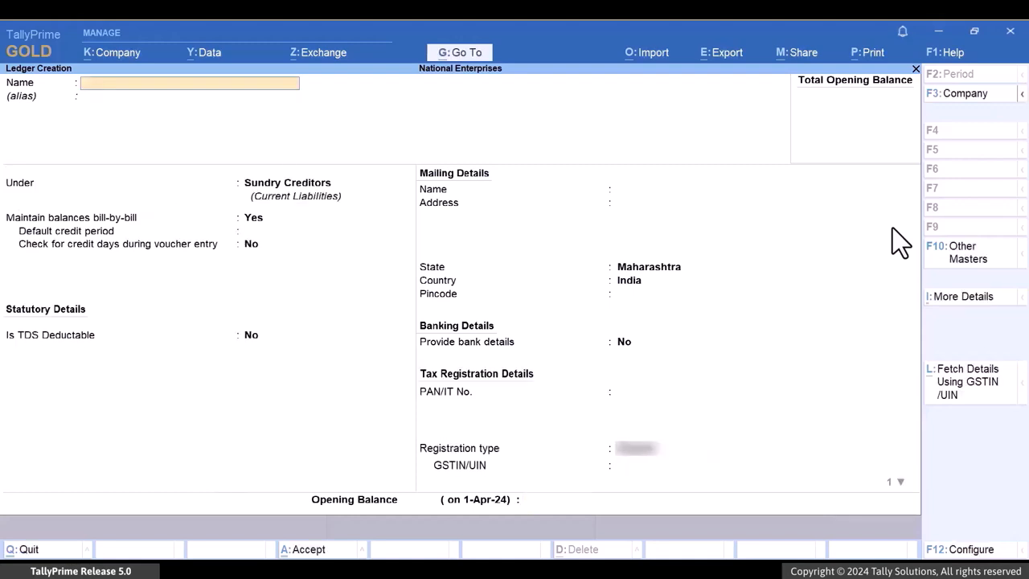
key(Escape)
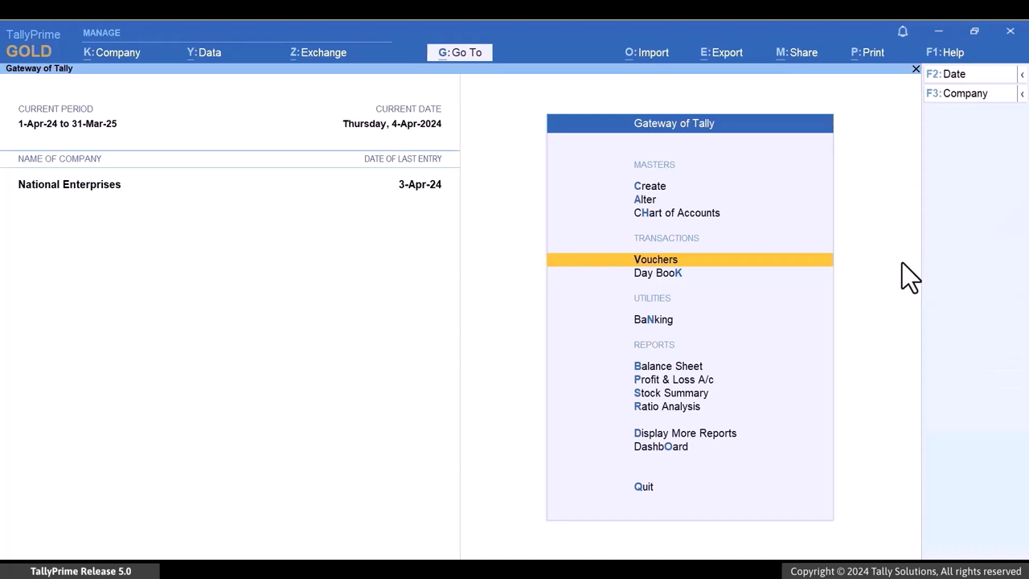
Step: Start a purchase voucher with supplier invoice number CGN-001 dated 4-Apr-24
key(Return)
text(CGN-001)
key(Return)
key(Return)
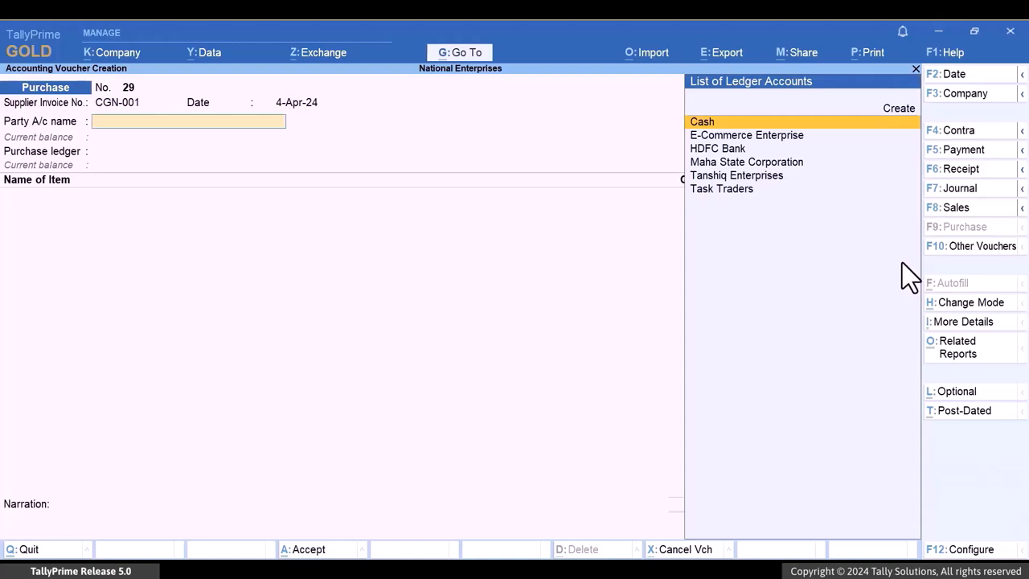
Step: Set Task Traders as the voucher's party with its default details and choose Purchase of Goods as the purchase ledger
key(Down)
key(Down)
key(Down)
key(Down)
key(Down)
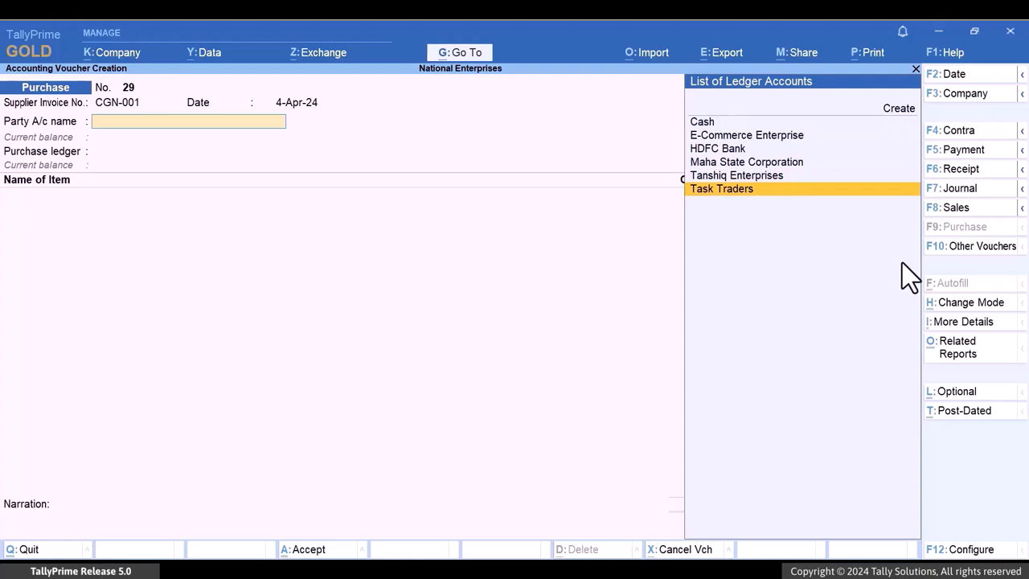
key(Return)
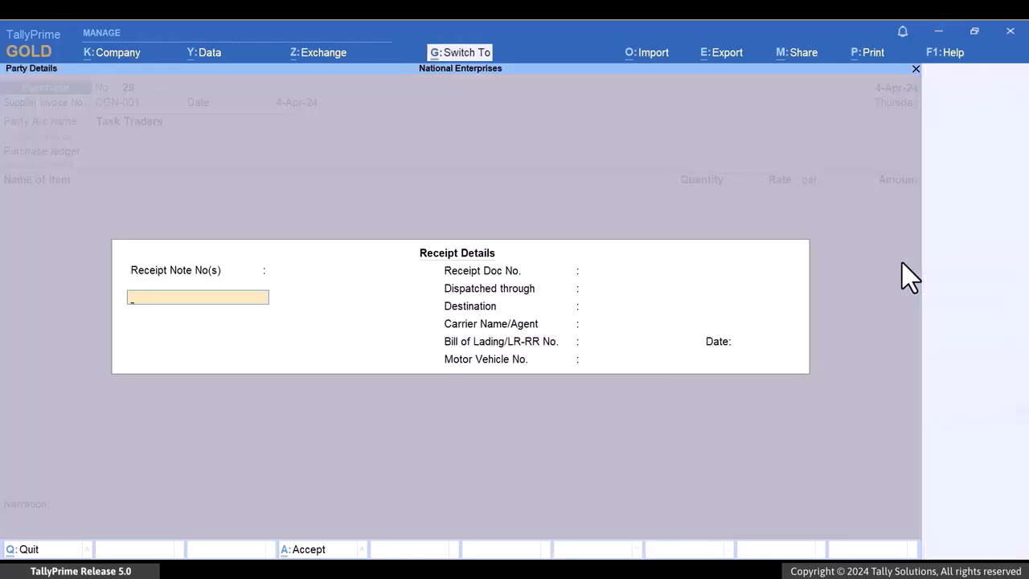
key(ctrl+a)
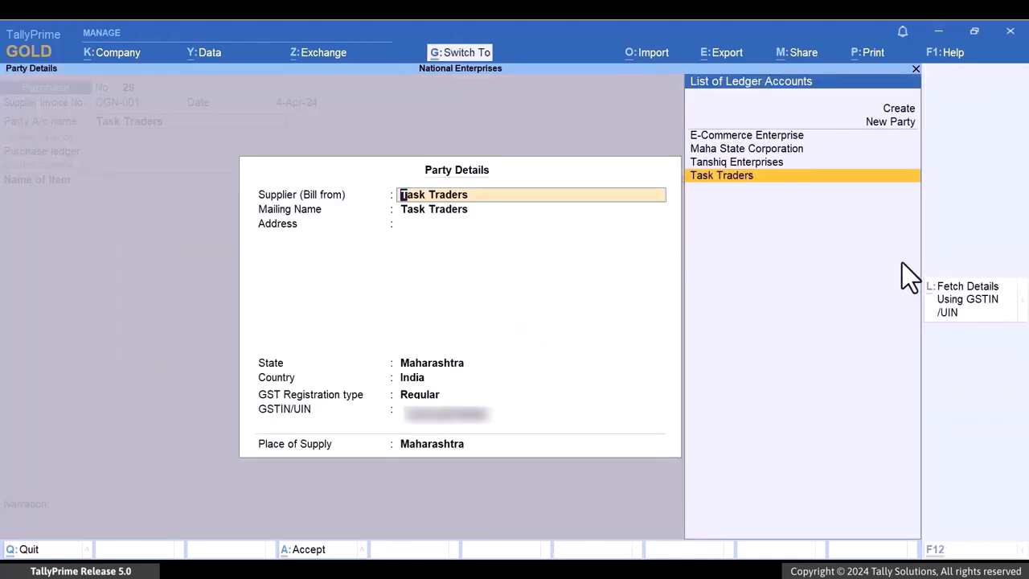
key(ctrl+a)
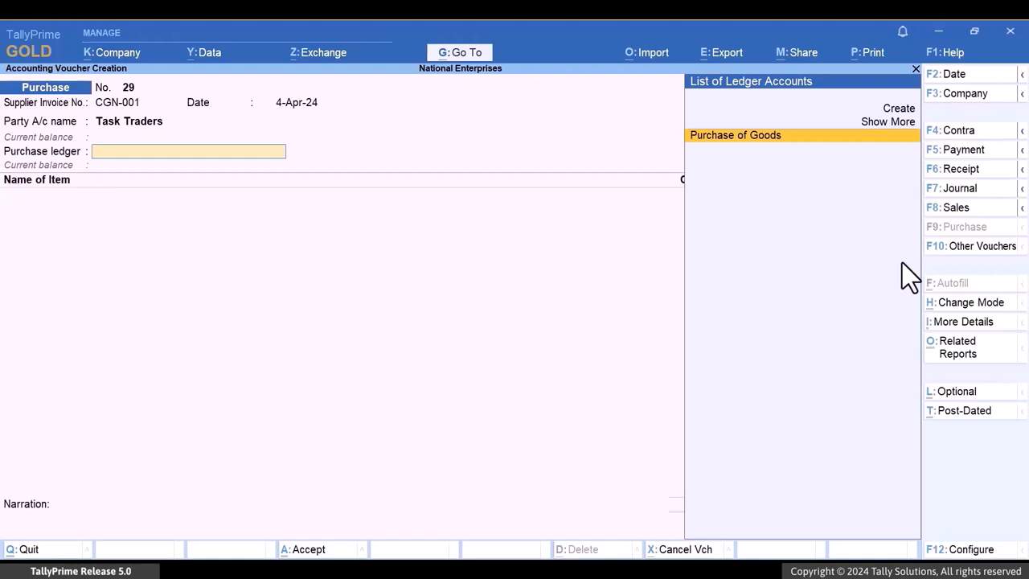
key(Return)
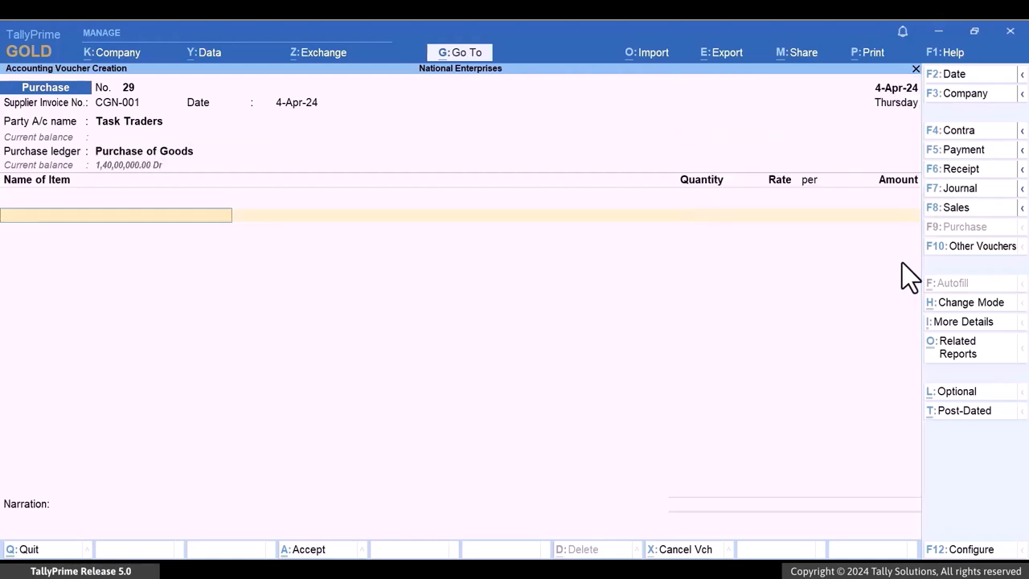
Step: Add the item Steel Rods with a quantity of 650 tns at a rate of 10,000 per tns
text(Ste)
key(Return)
text(650)
key(Return)
key(Return)
key(Return)
key(Return)
Step: Add the CGST and SGST ledgers to the purchase voucher
text(Cg)
key(Return)
key(Return)
text(Sg)
key(Return)
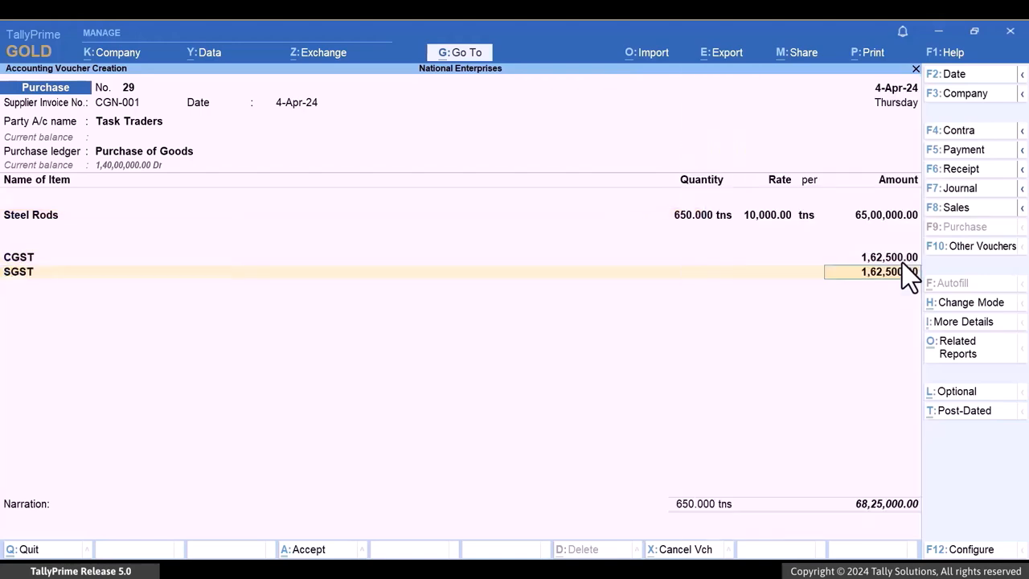
key(Return)
key(Return)
Step: Examine the voucher's TDS - Tax Analysis report for the tax rate and the reason for exemption
key(ctrl)
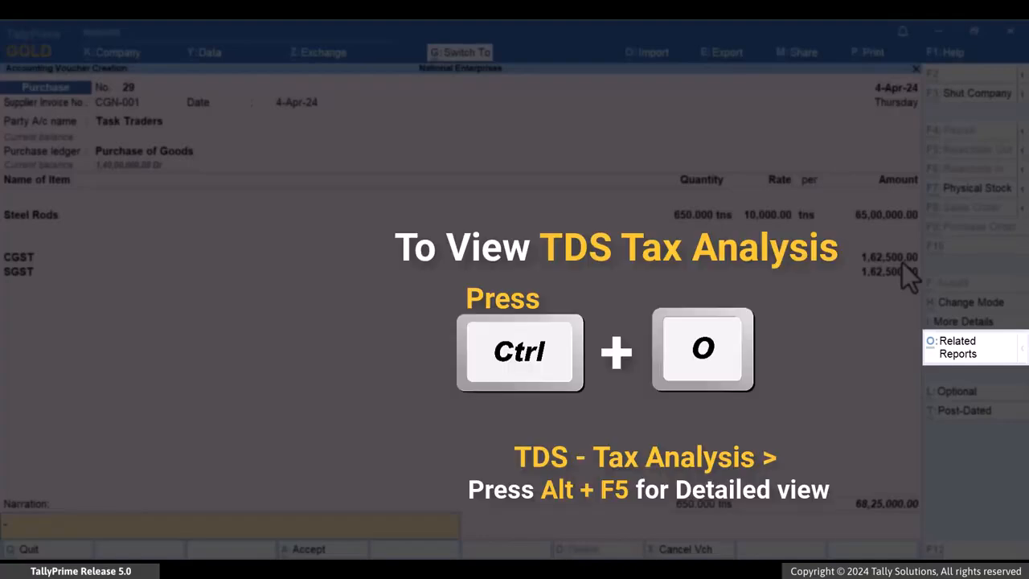
key(ctrl+o)
key(Down)
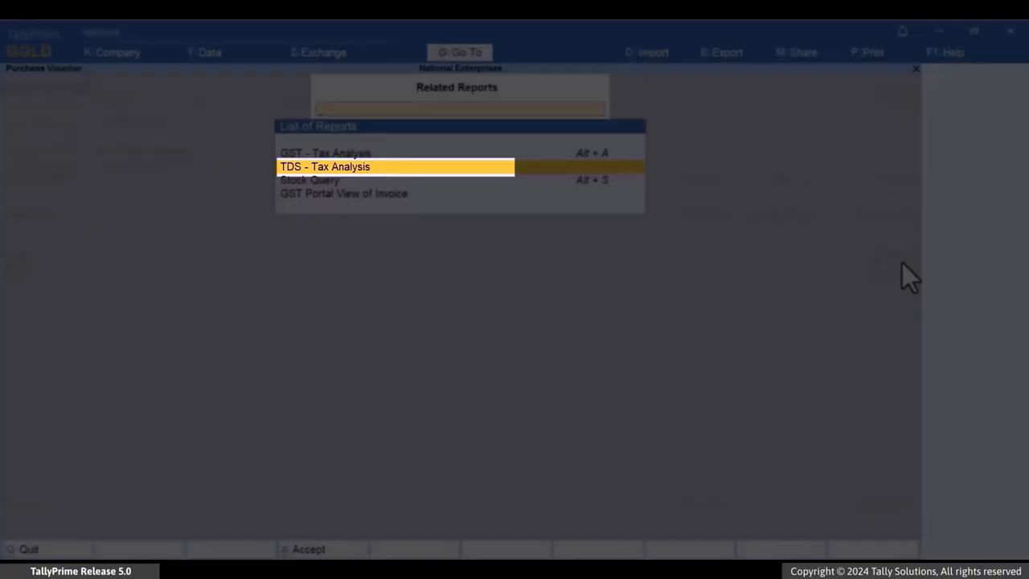
key(Return)
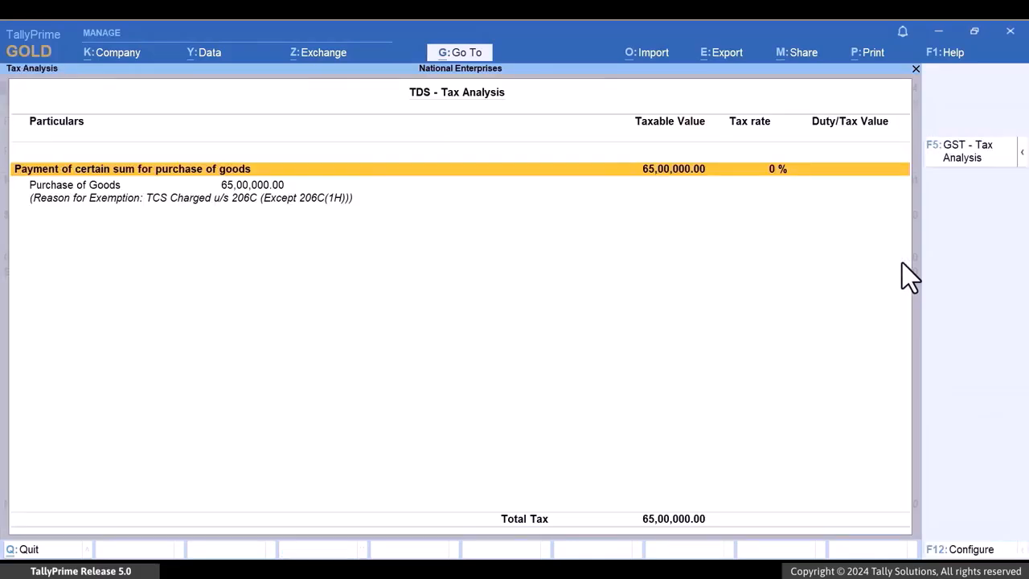
key(Down)
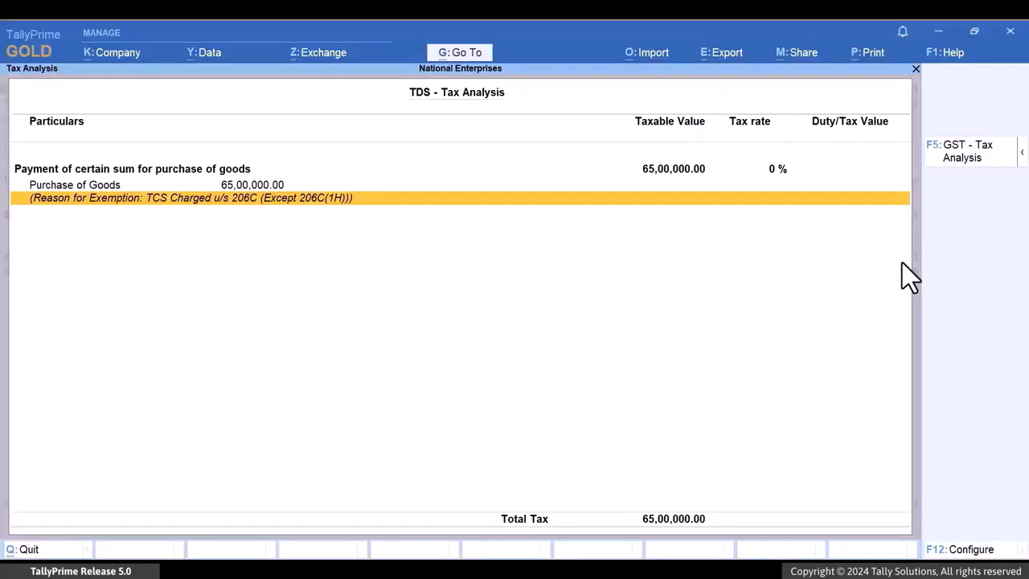
Step: Close the tax analysis and save the Task Traders purchase voucher
key(Escape)
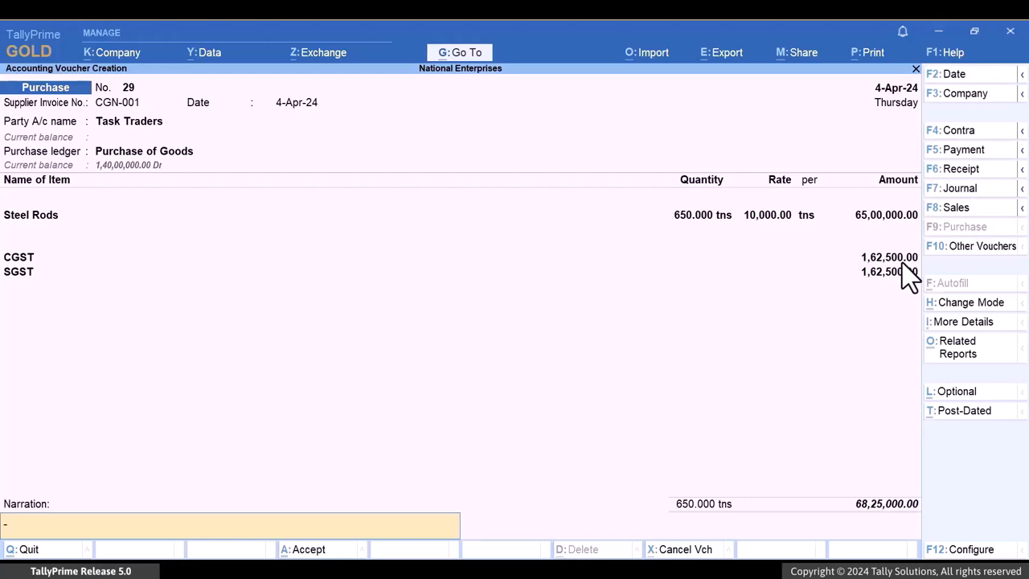
key(Return)
key(Return)
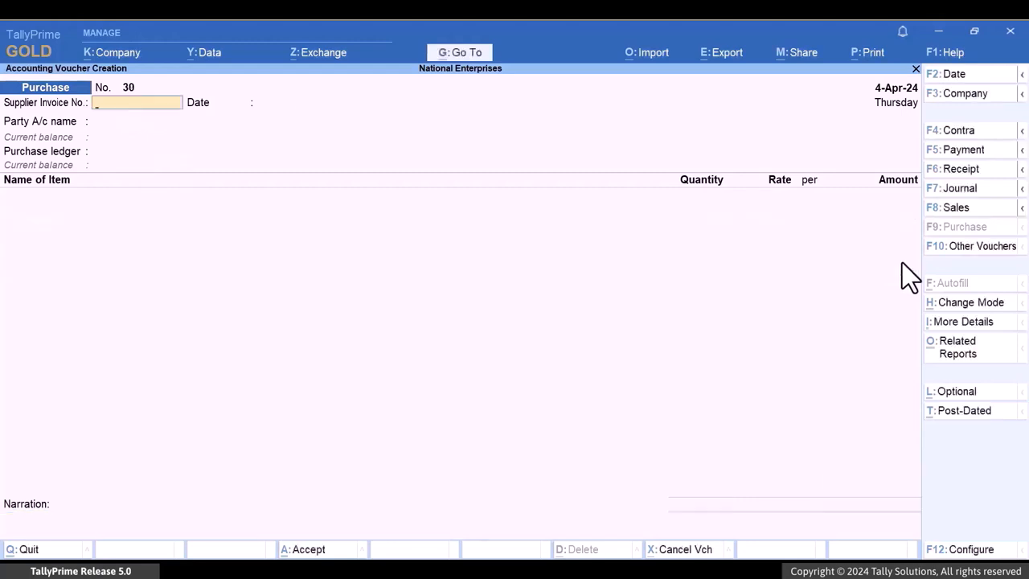
Step: Open the Form 26Q report
key(alt+g)
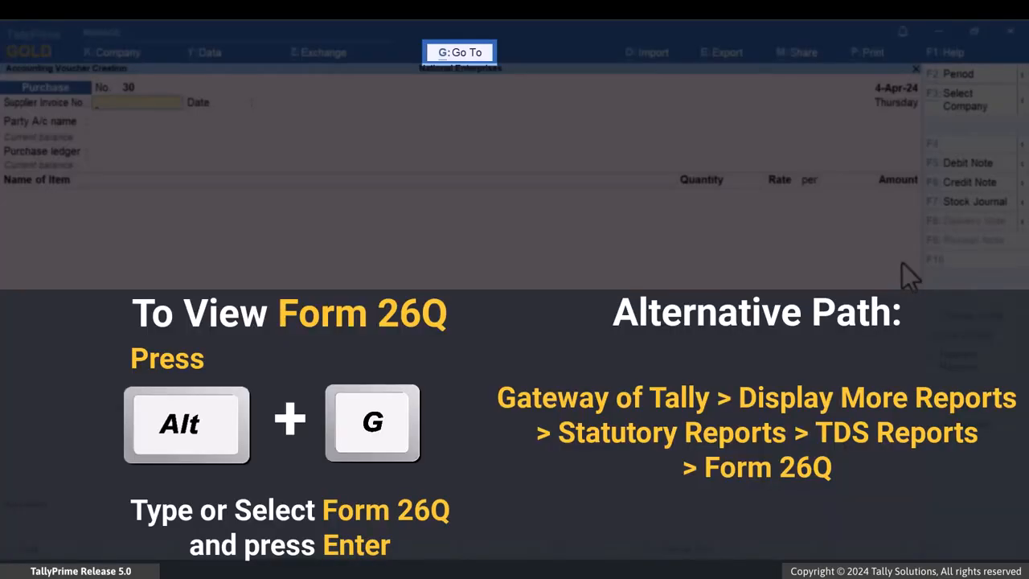
text(26)
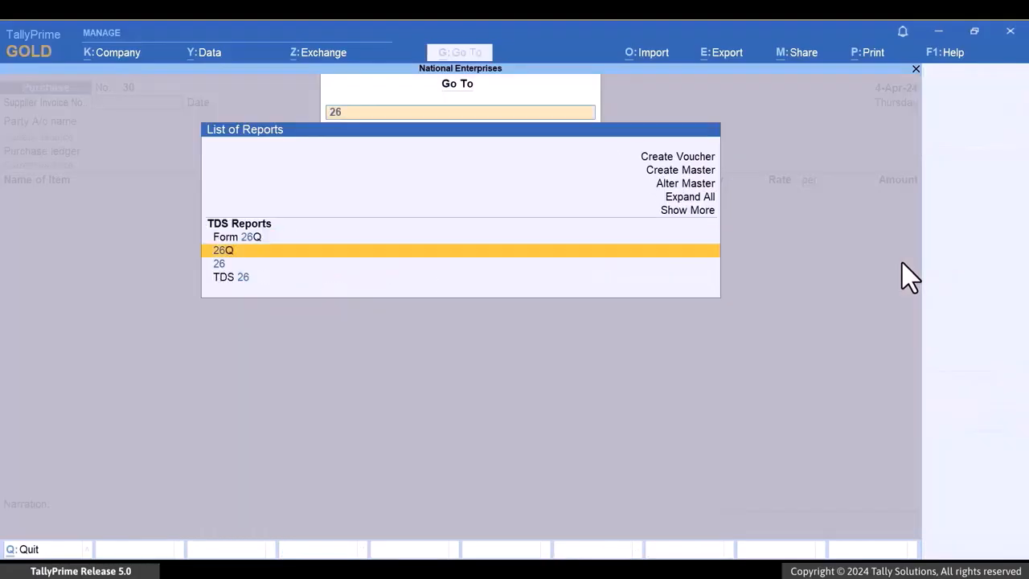
key(Up)
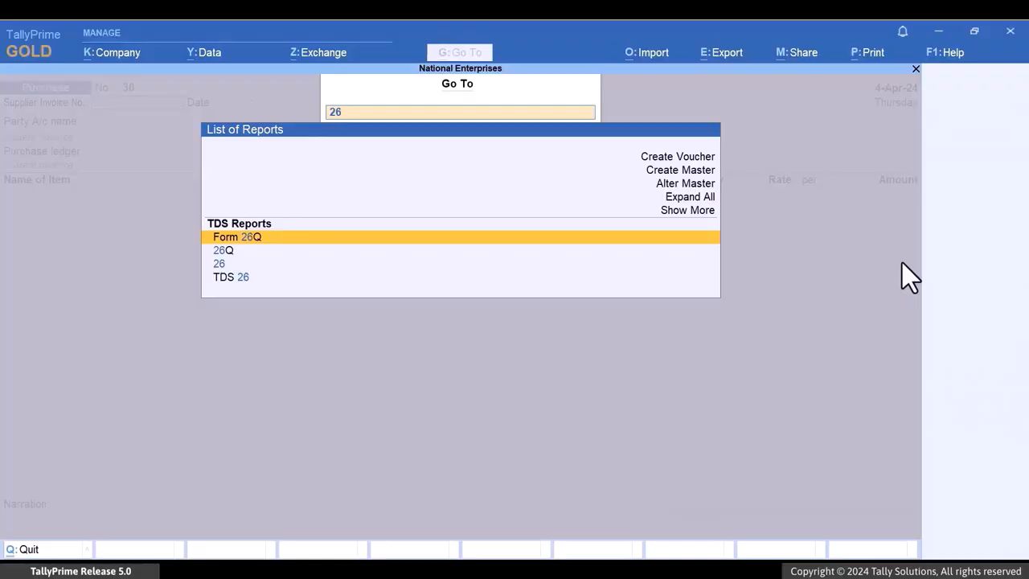
key(Return)
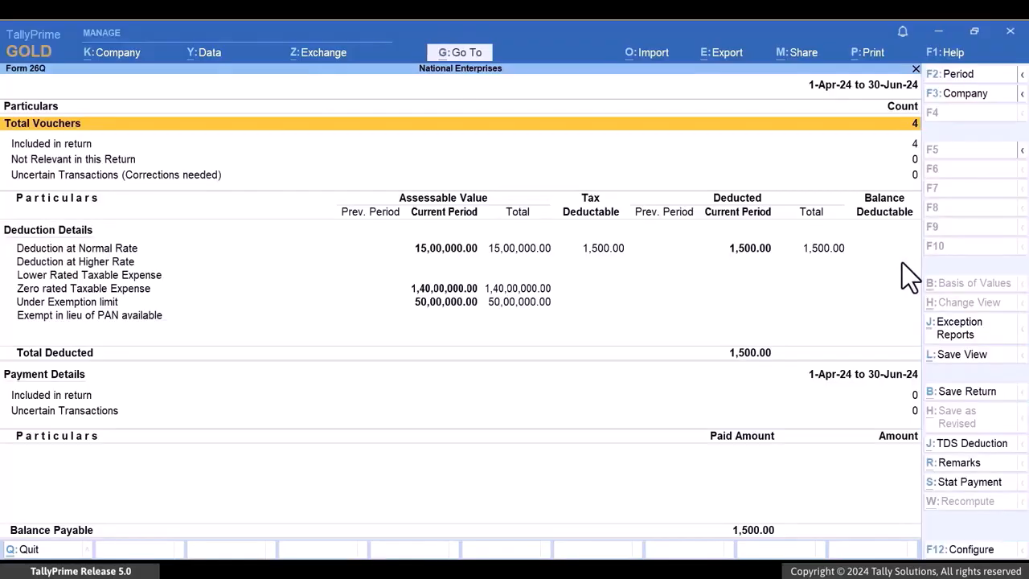
Step: Drill down into the Zero rated Taxable Expense line under Deduction Details in Form 26Q
key(Down)
key(Down)
key(Down)
key(Down)
key(Down)
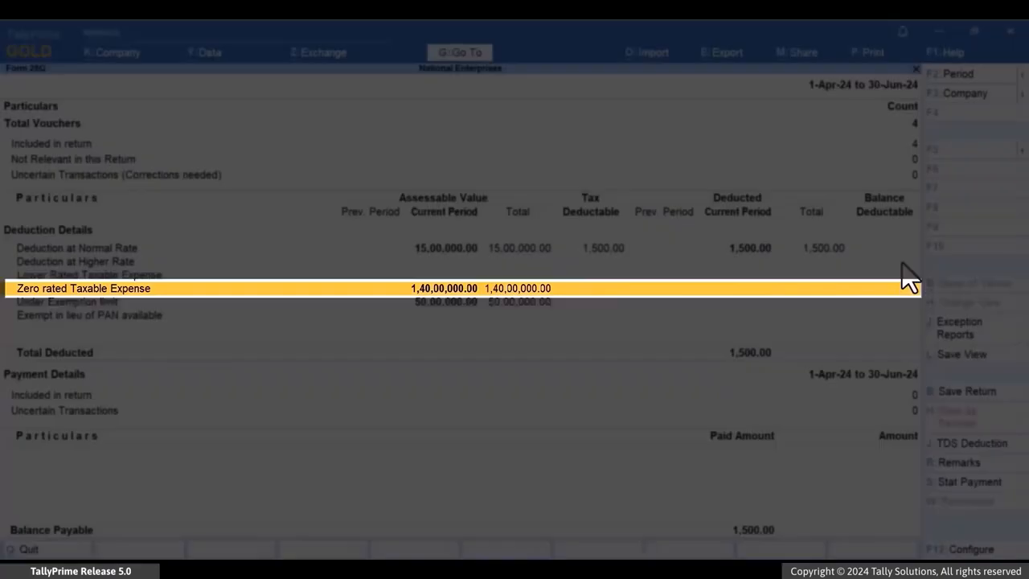
key(Return)
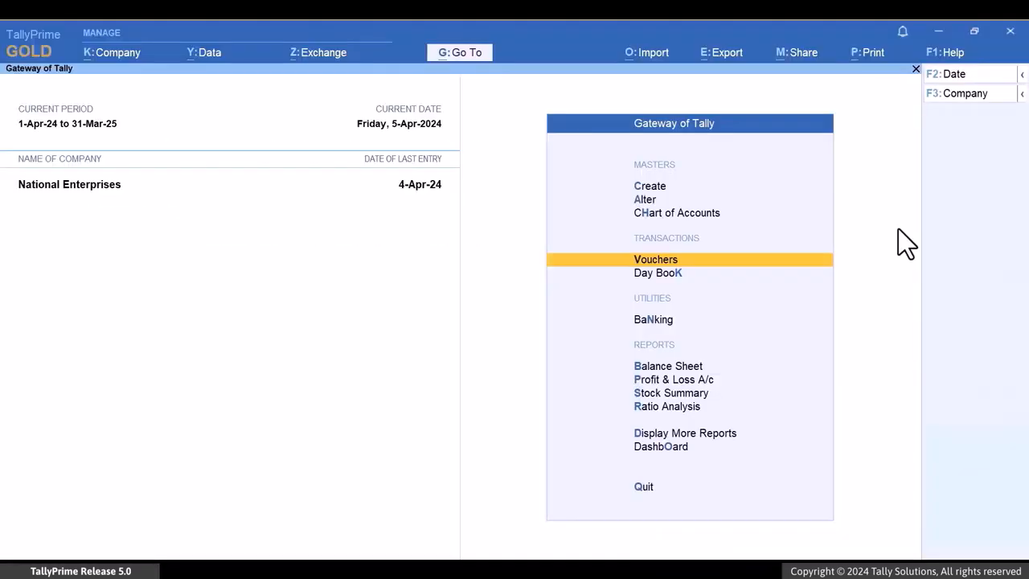
Step: Start a purchase voucher with supplier invoice number CGN-002 and supplier invoice date 5-Apr-24
key(Return)
text(CGN-002)
key(Return)
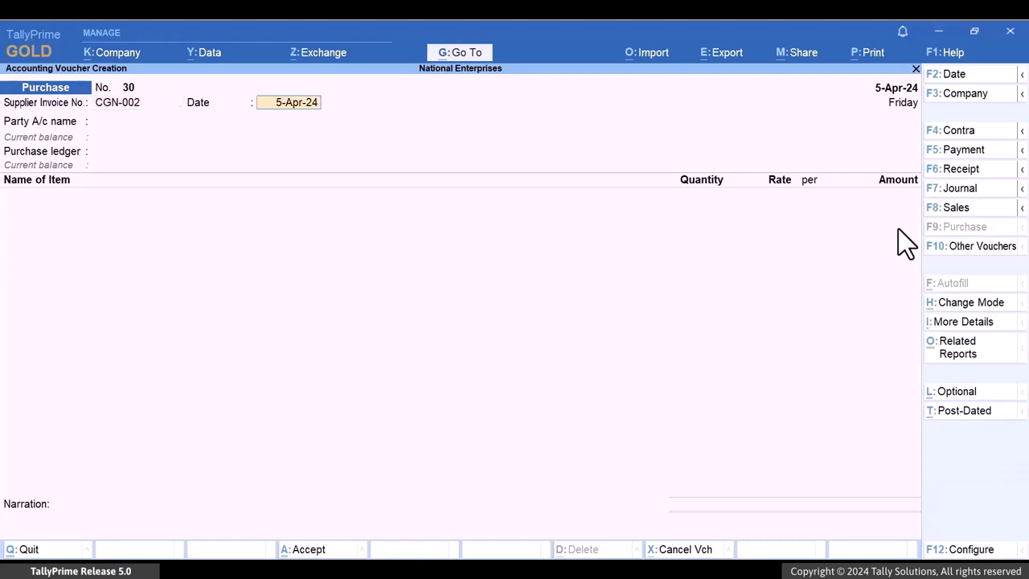
key(Return)
Step: Choose Task Traders as the party with its default party details, and Purchase of Goods as the purchase ledger
key(Down)
key(Down)
key(Down)
key(Down)
key(Down)
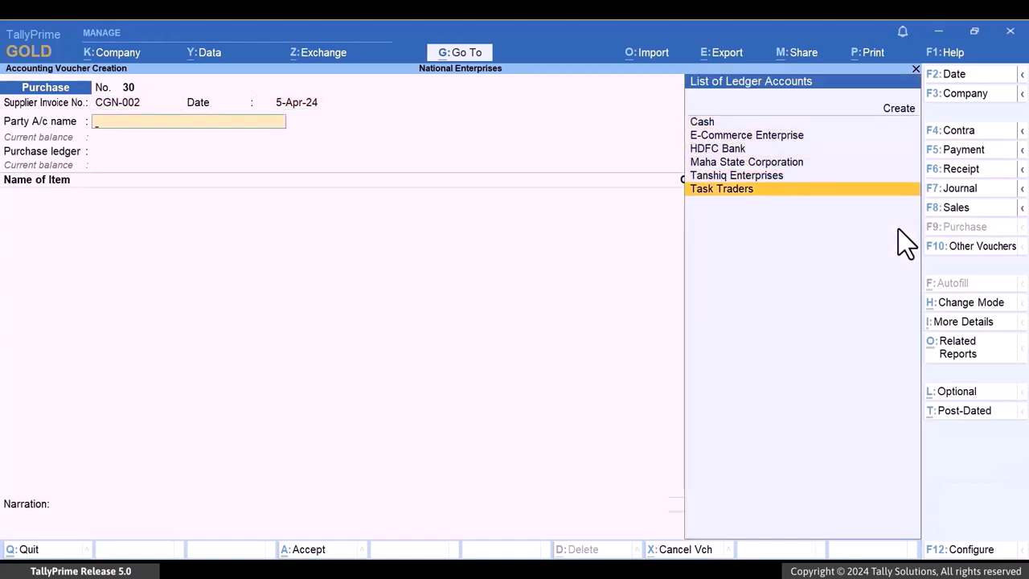
key(Return)
key(Return)
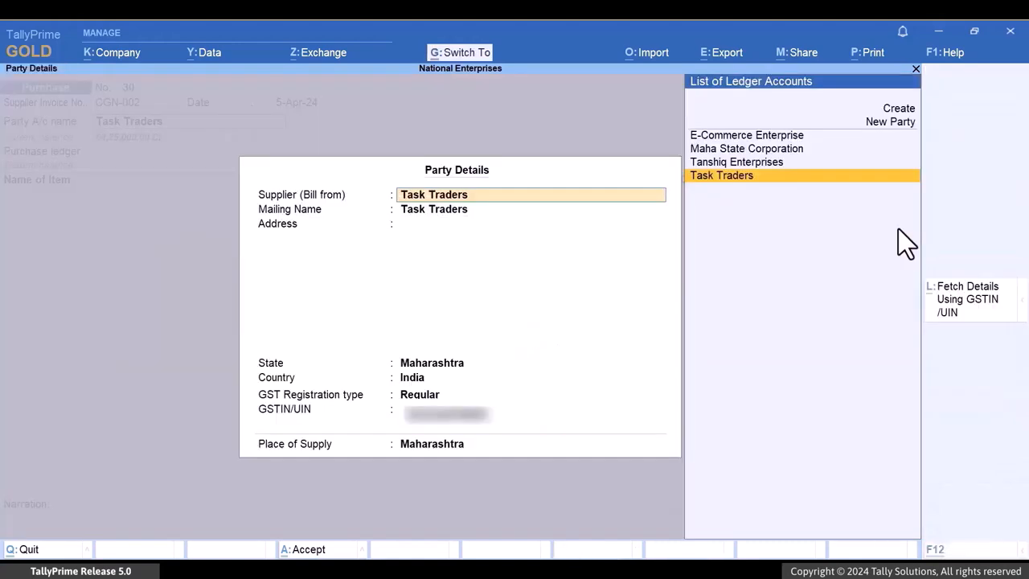
key(ctrl+a)
key(Return)
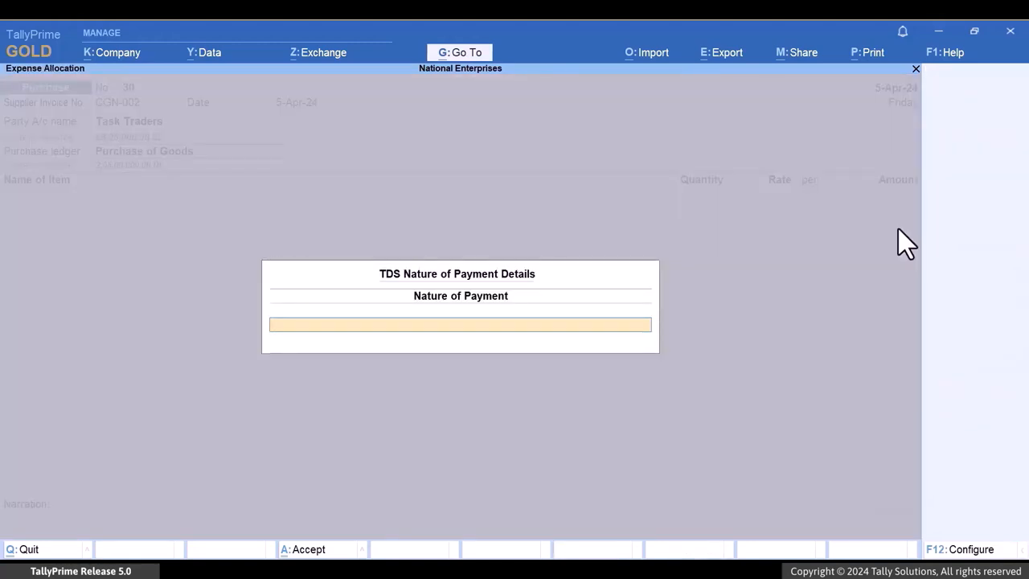
Step: Configure the TDS nature of payment details to allow overriding TDS exemption u/s 206C
key(F12)
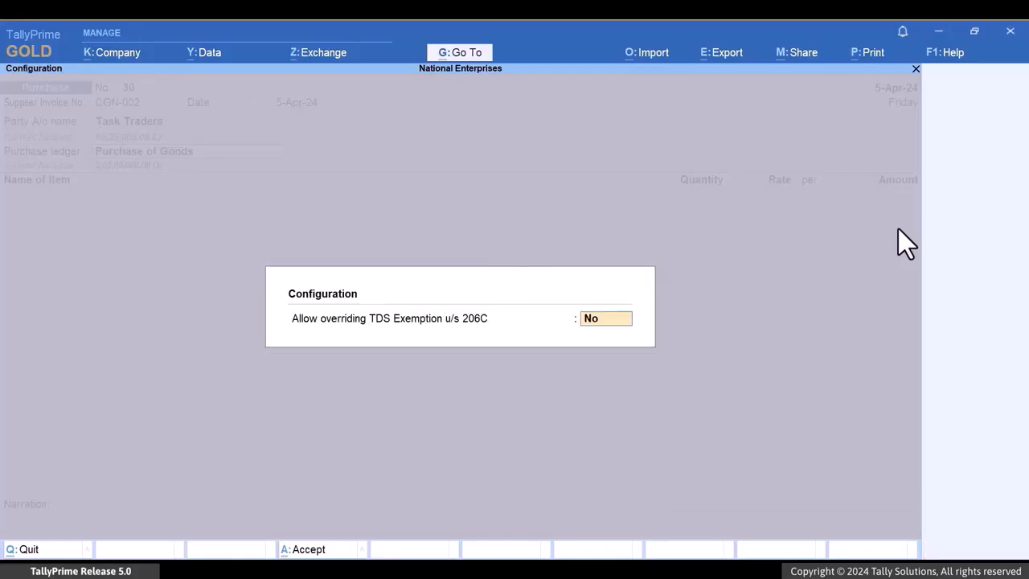
text(yes)
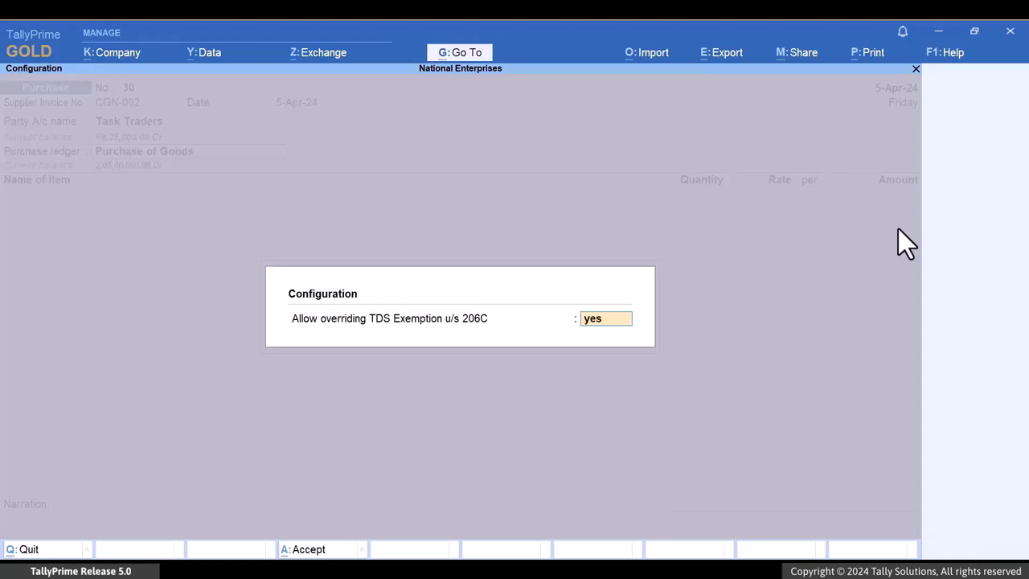
key(Return)
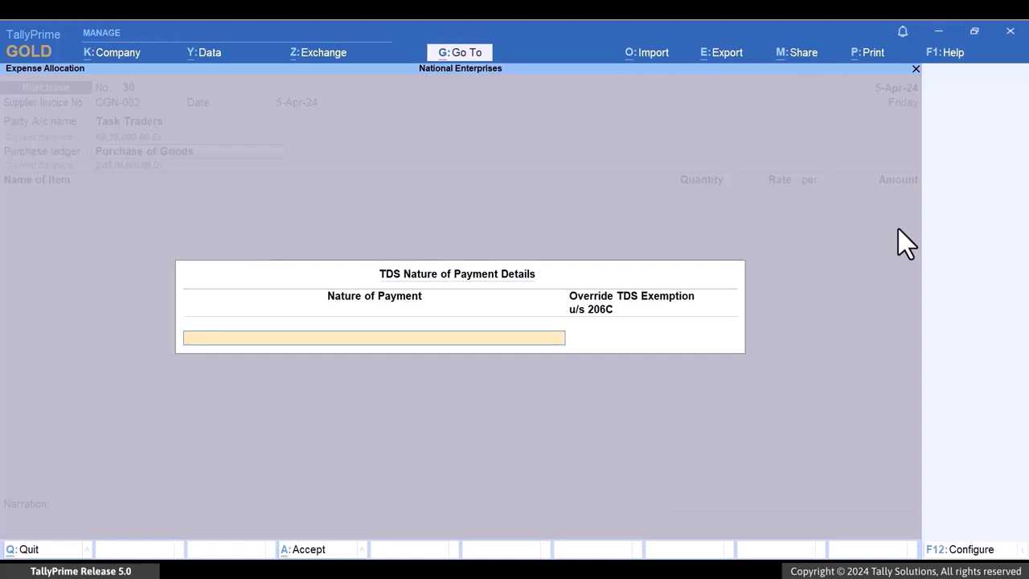
Step: Select Payment of certain sum for purchase of goods (194Q) as the nature of payment and set its 206C exemption override to Yes
text(1)
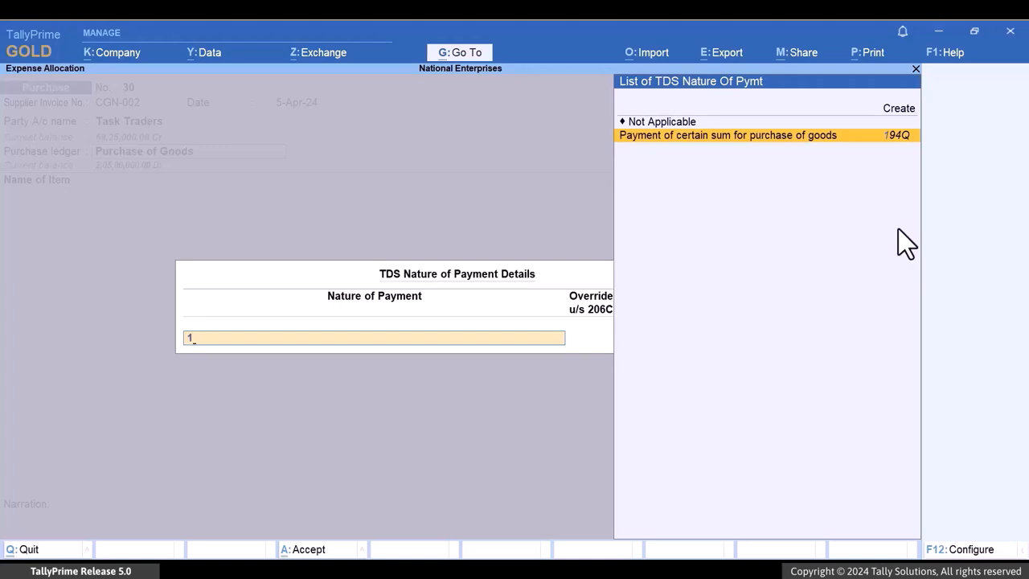
key(Return)
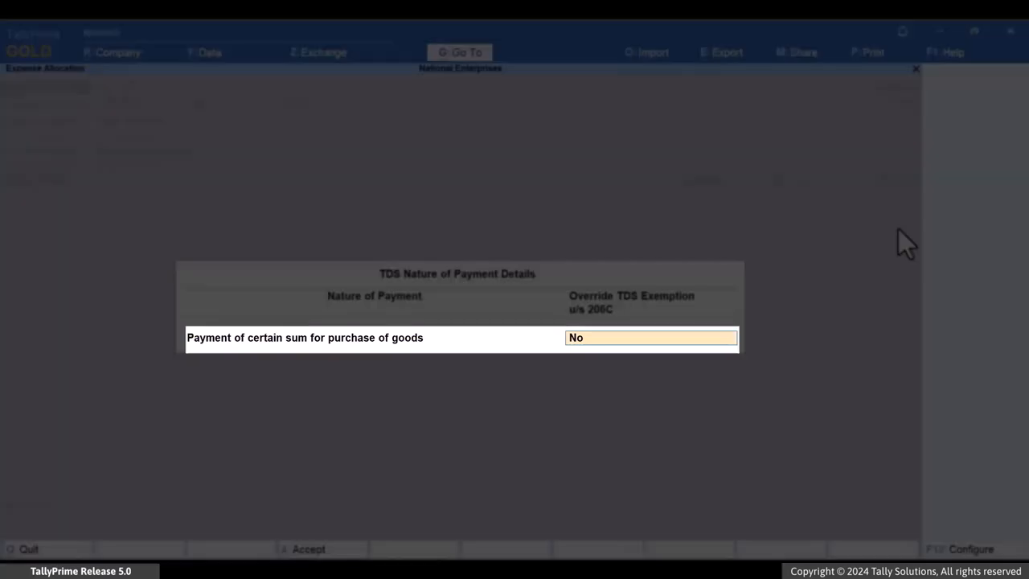
text(yes)
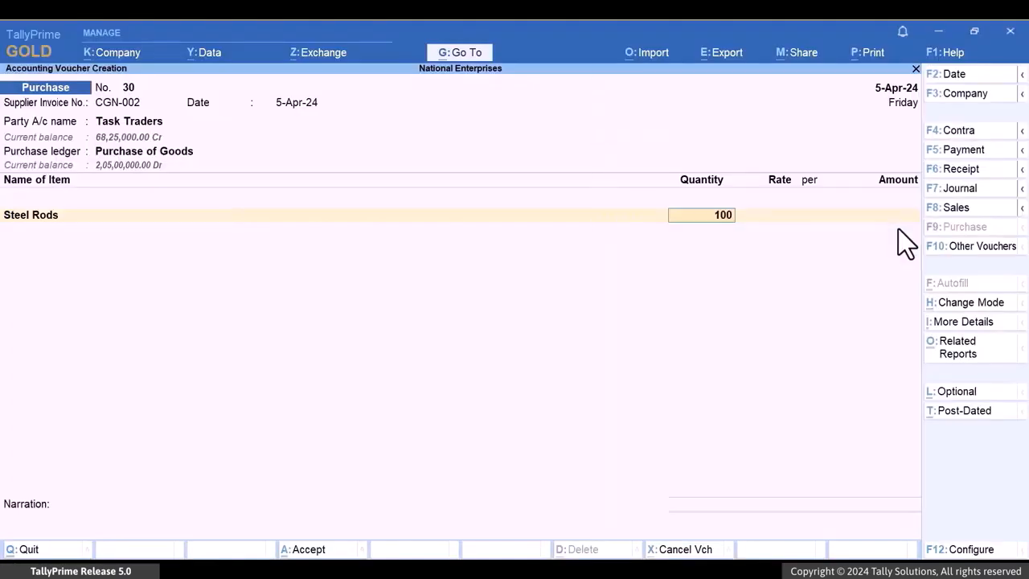
Step: Enter the item Steel Rods with a quantity of 100 tns at a rate of 10,000 per tns
key(Return)
key(Return)
key(Return)
key(Return)
Step: Add the CGST, SGST and TDS on Purchase of Goods 194Q ledgers to the purchase voucher
text(Cg)
key(Return)
key(Return)
text(Sg)
key(Return)
key(Return)
text(Td)
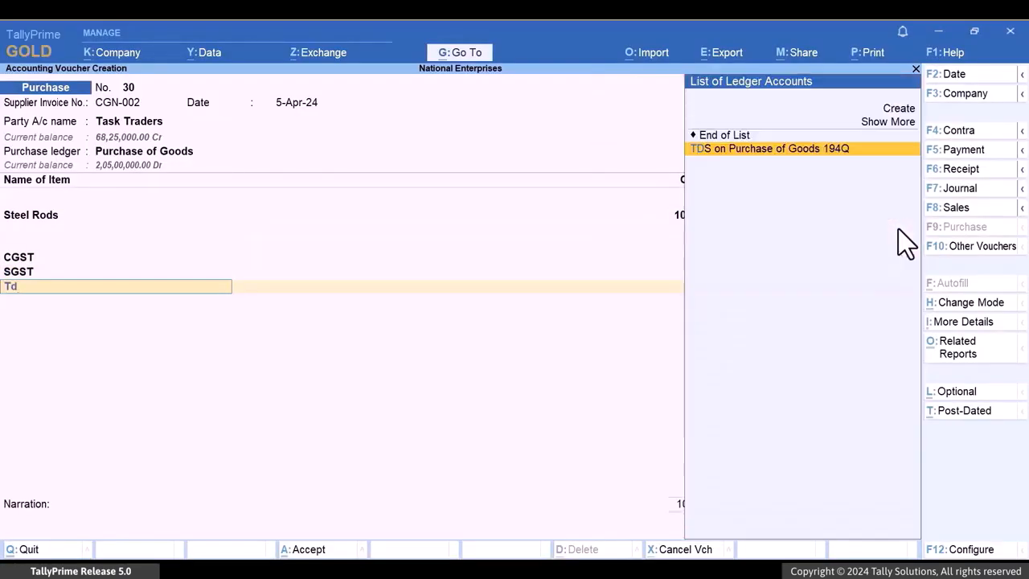
key(Return)
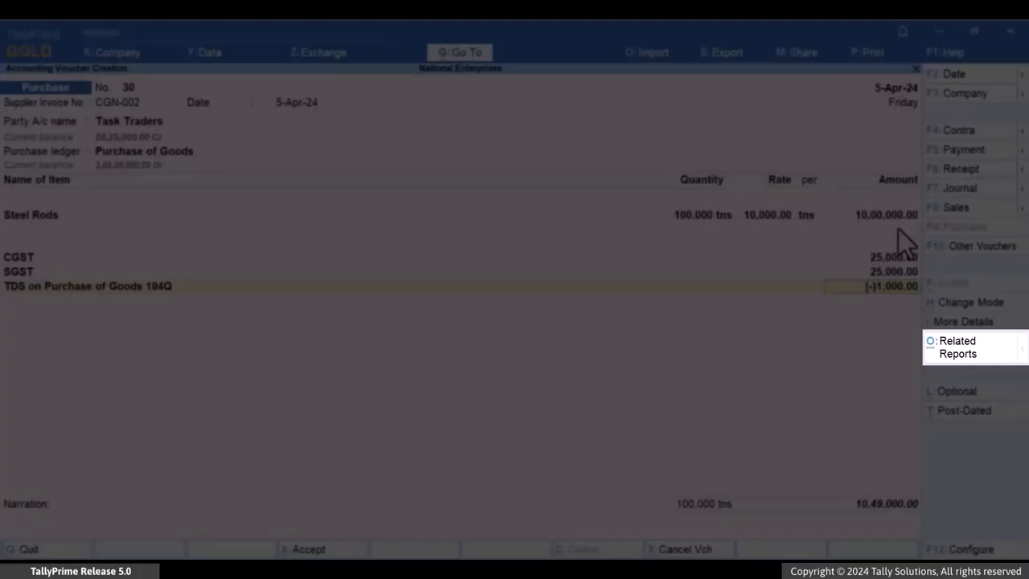
Step: Examine the income tax line in the voucher's detailed TDS - Tax Analysis, and save the purchase voucher
key(ctrl+o)
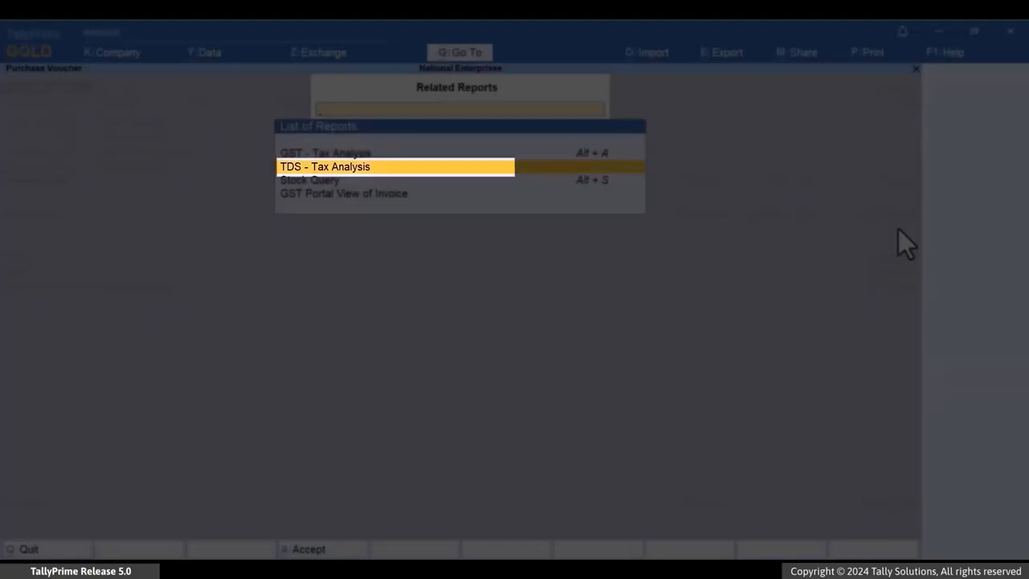
key(Return)
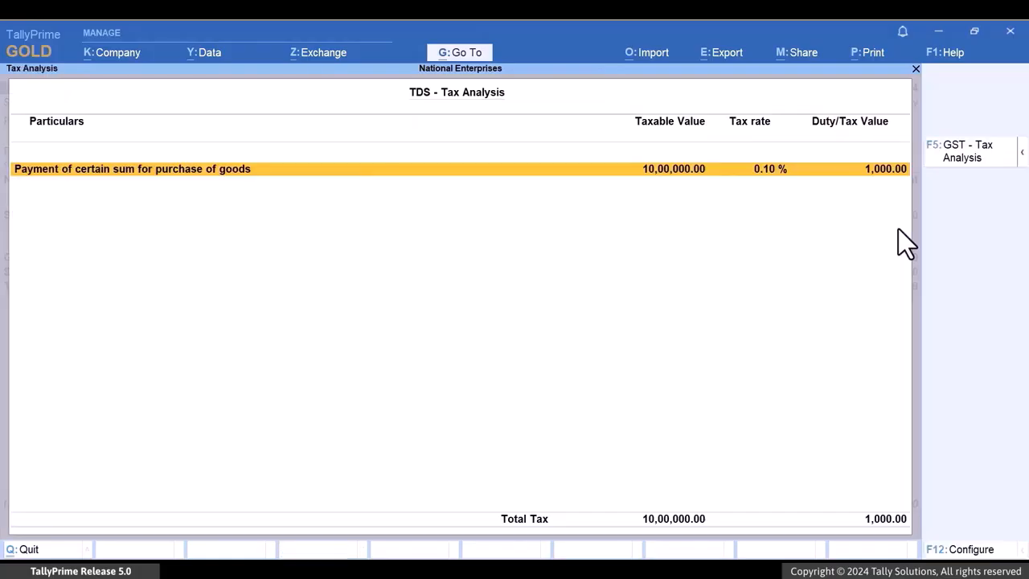
key(alt+F5)
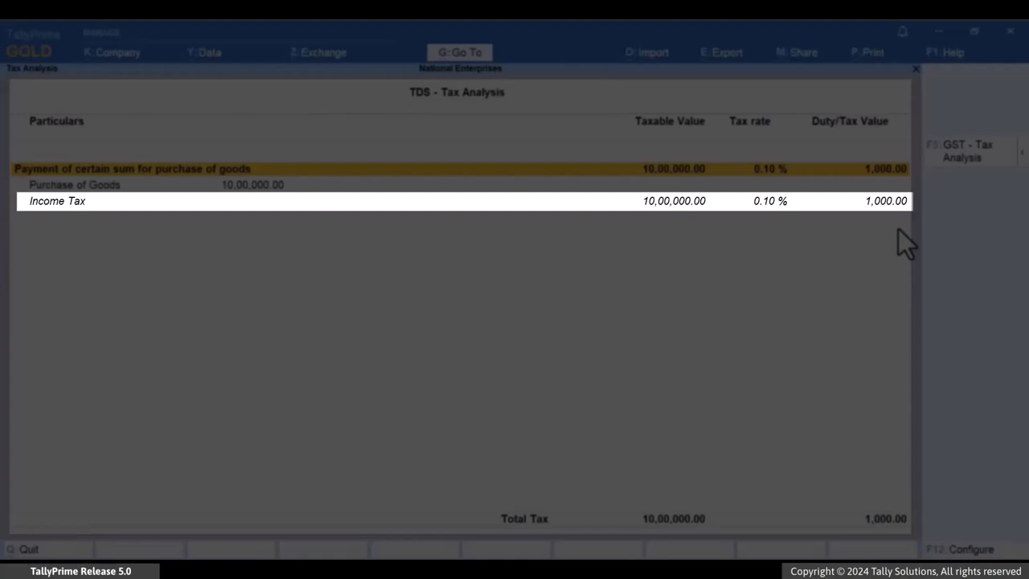
key(Down)
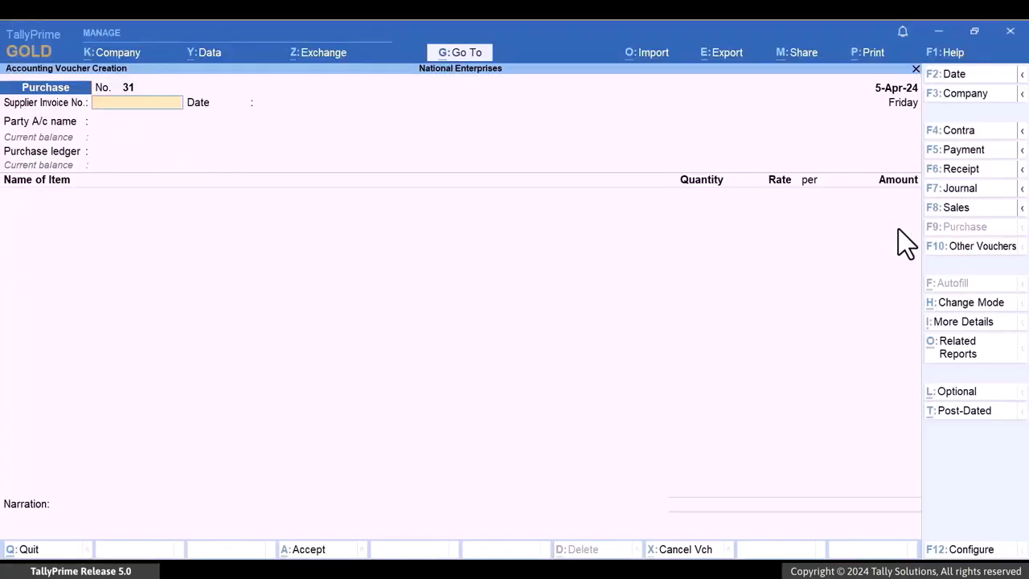
Step: Open Form 26Q again from the new purchase voucher screen
key(alt+g)
text(26)
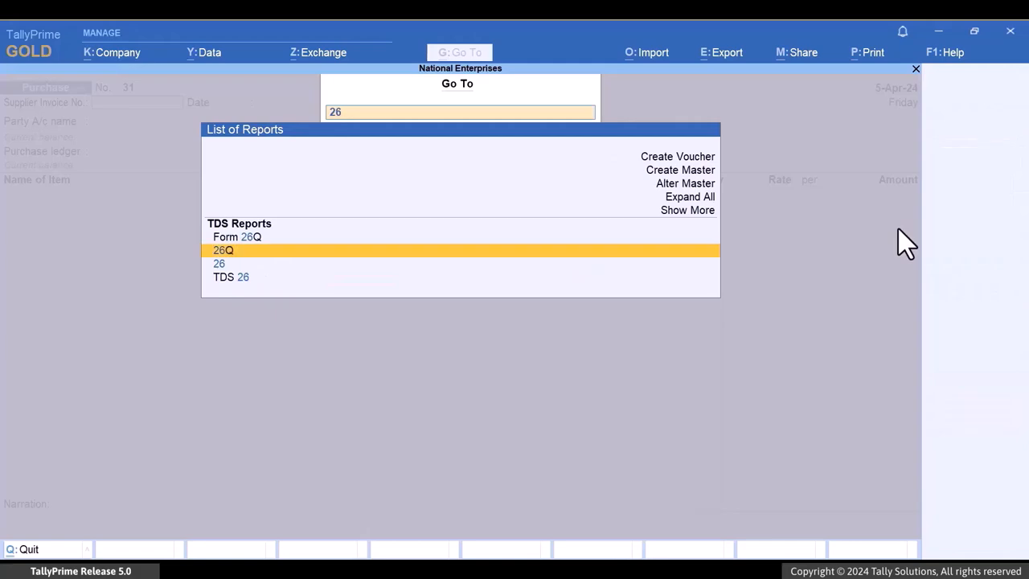
key(Return)
Step: Drill down into Deduction at Normal Rate in Form 26Q and examine the Task Traders entry
key(Down)
key(Down)
key(Down)
key(Down)
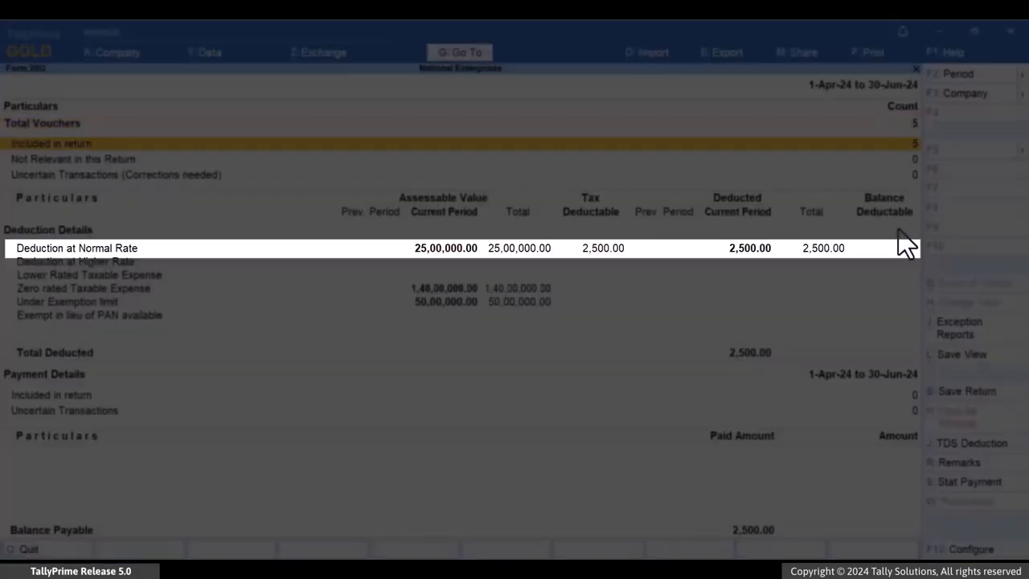
key(Return)
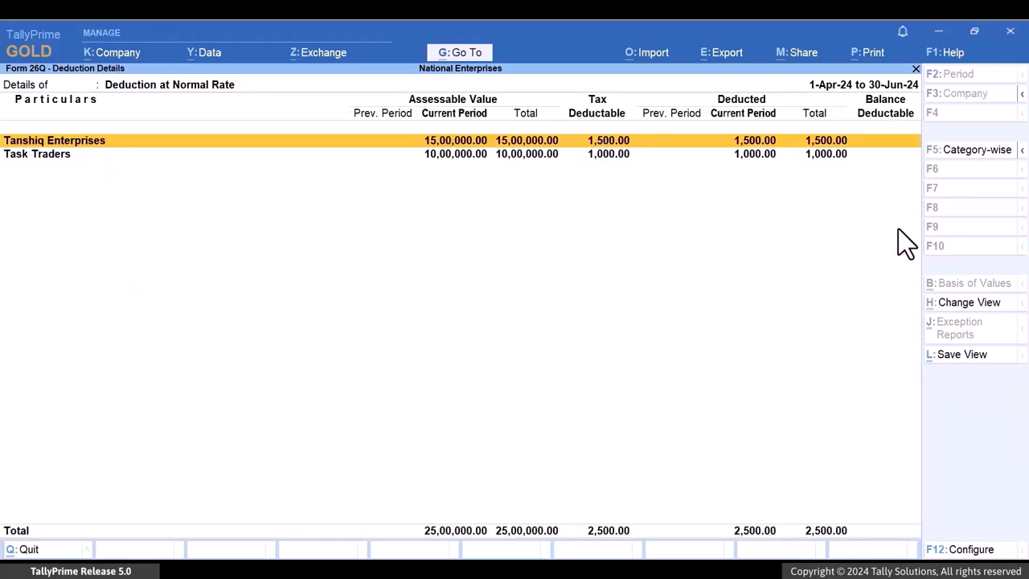
key(Down)
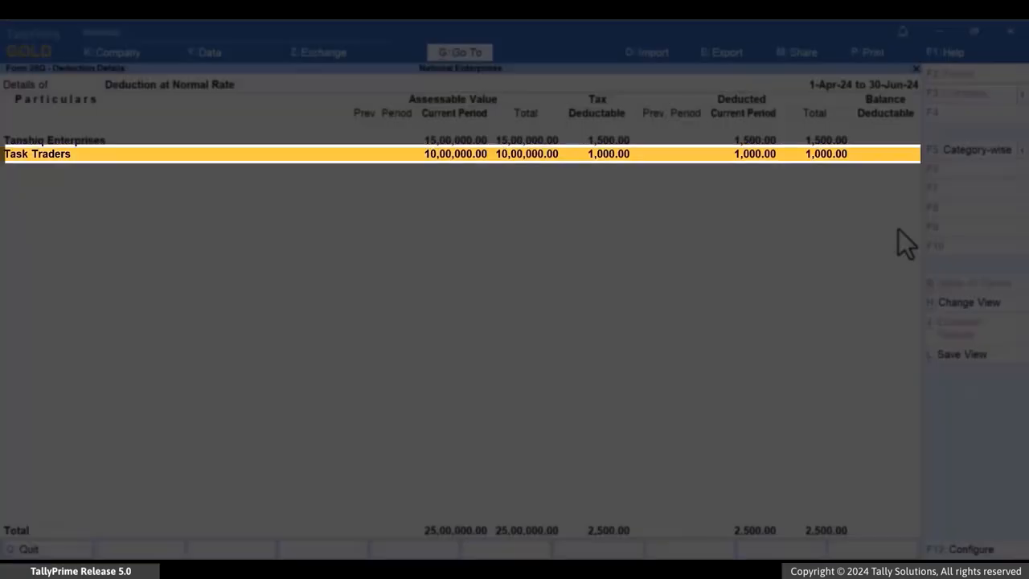